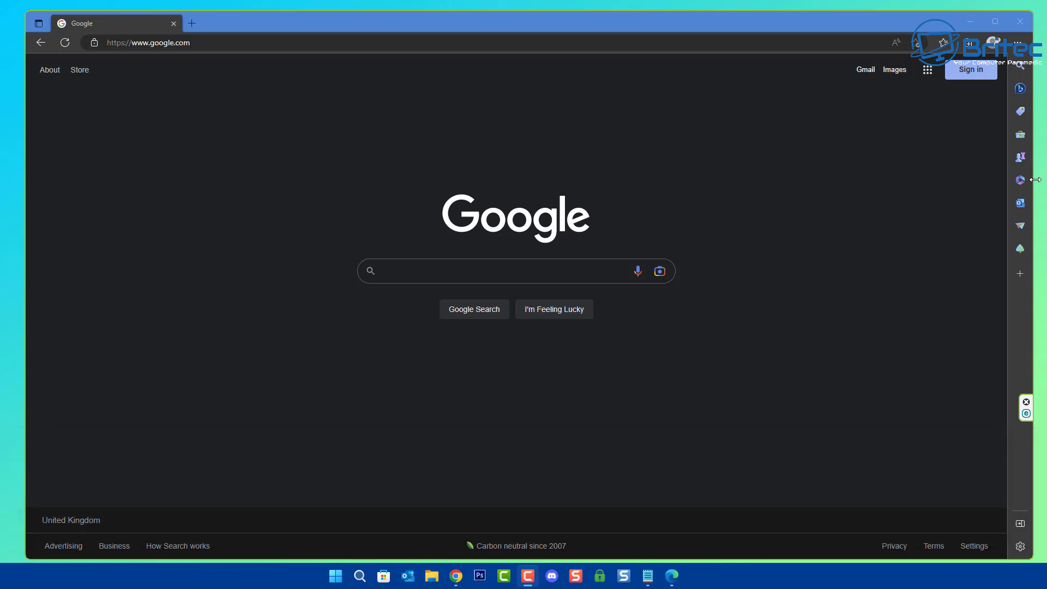
Open Edge's Settings and more menu to see the 'Managed by your organisation' notice
{"action": "left_click", "coordinate": [1018, 43]}
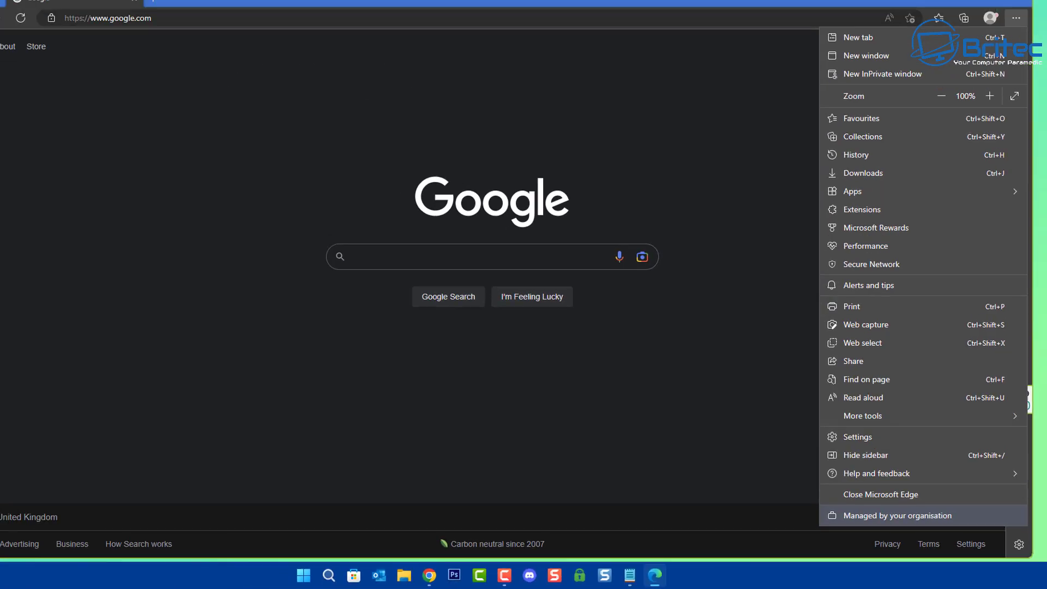
Open edge://extensions from the Extensions flyout and highlight its managed-by-organisation banner
{"action": "left_click", "coordinate": [879, 228]}
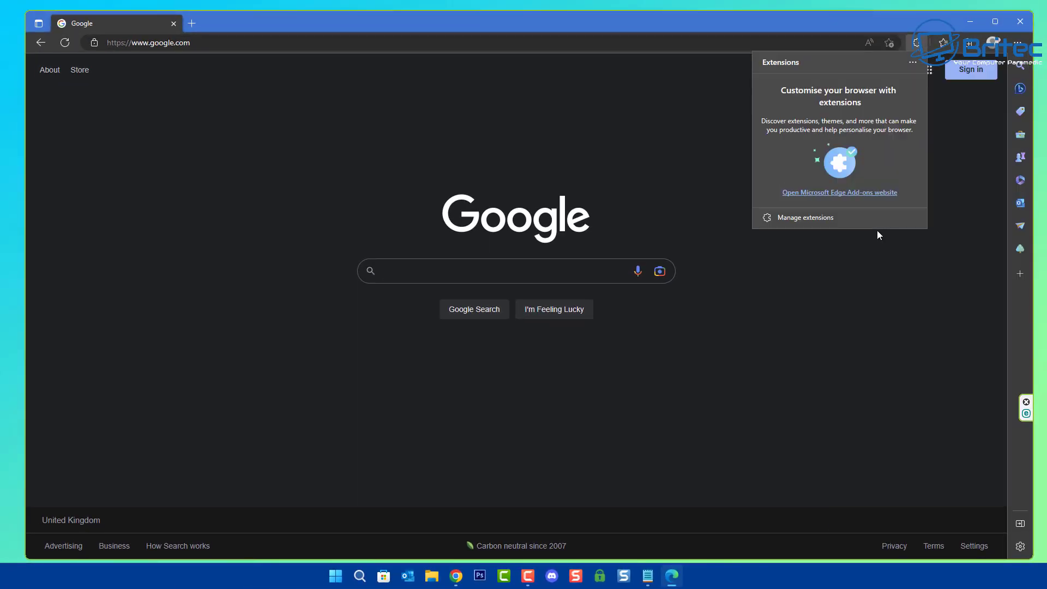
{"action": "left_click", "coordinate": [801, 218]}
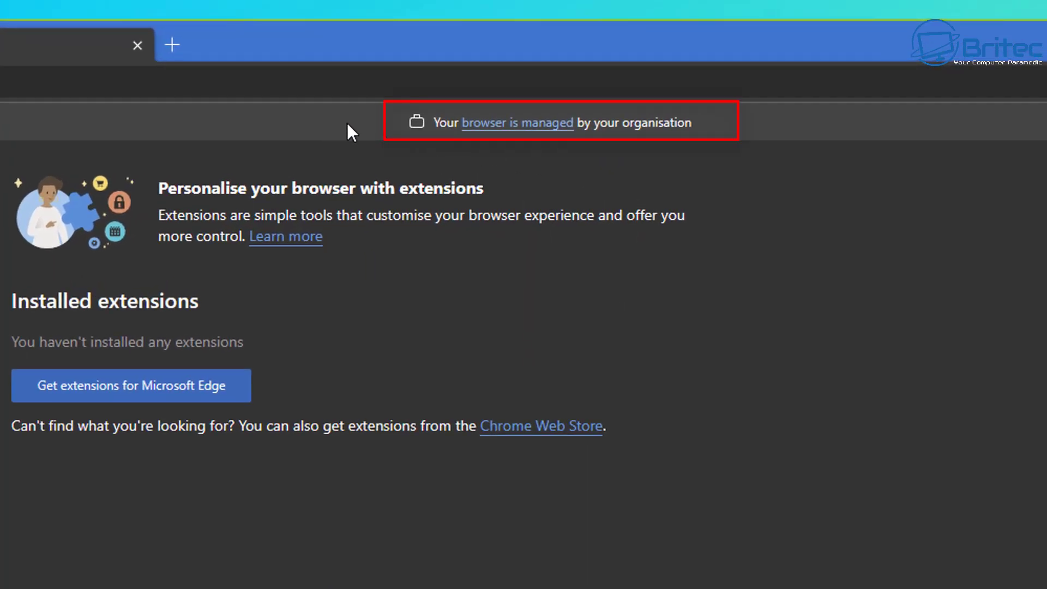
{"action": "left_click_drag", "start_coordinate": [433, 122], "coordinate": [728, 122]}
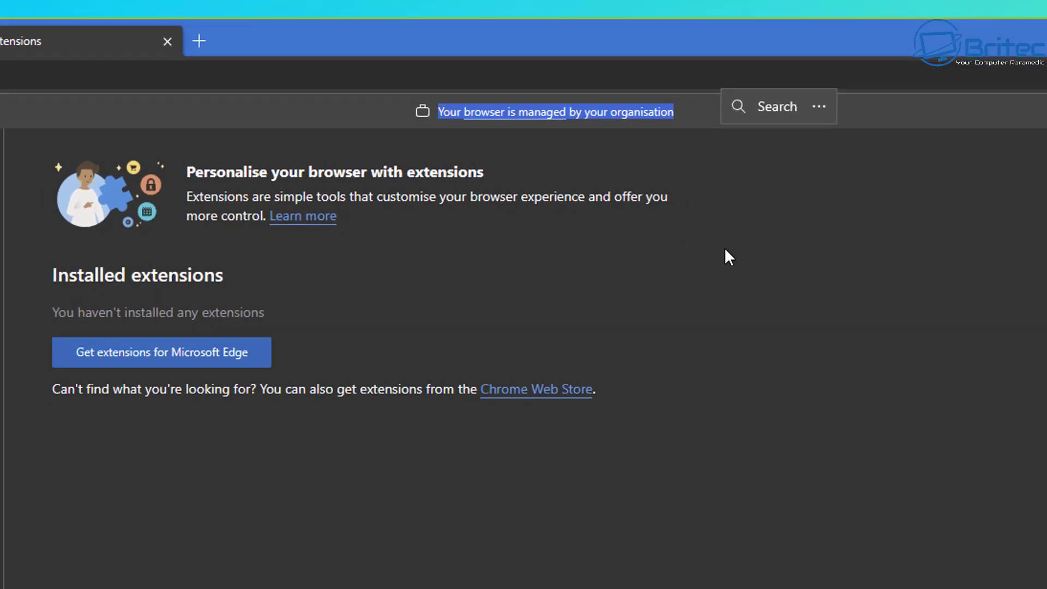
{"action": "left_click", "coordinate": [749, 273]}
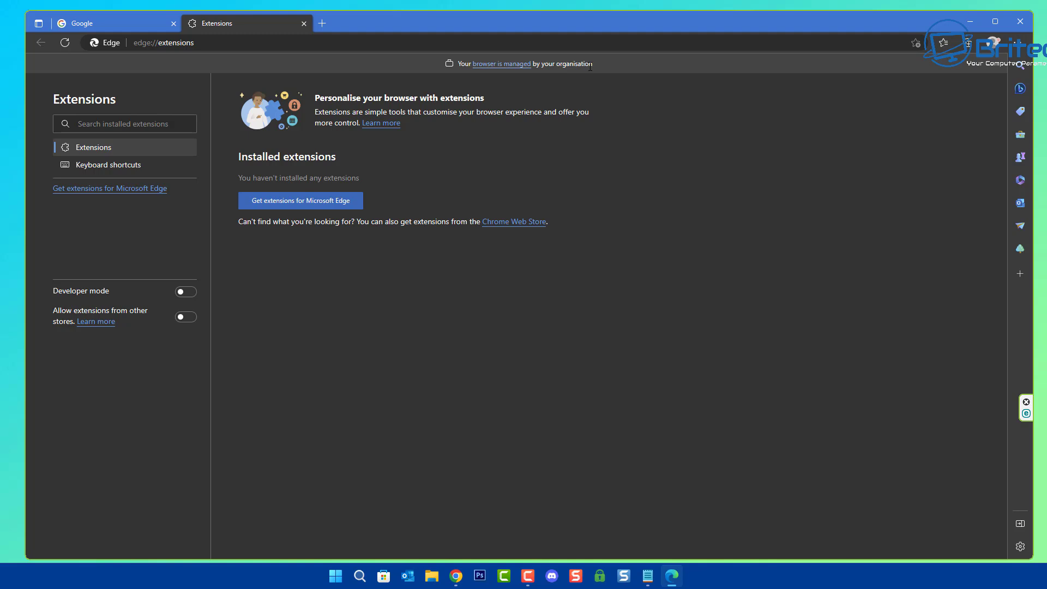
{"action": "key", "text": "alt+Tab"}
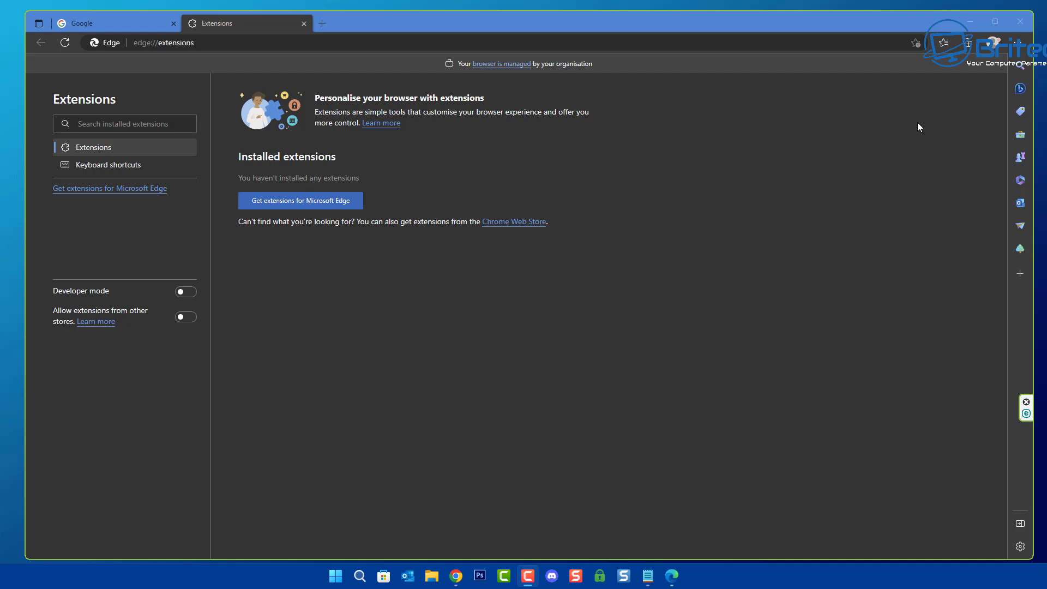
{"action": "left_click", "coordinate": [144, 43]}
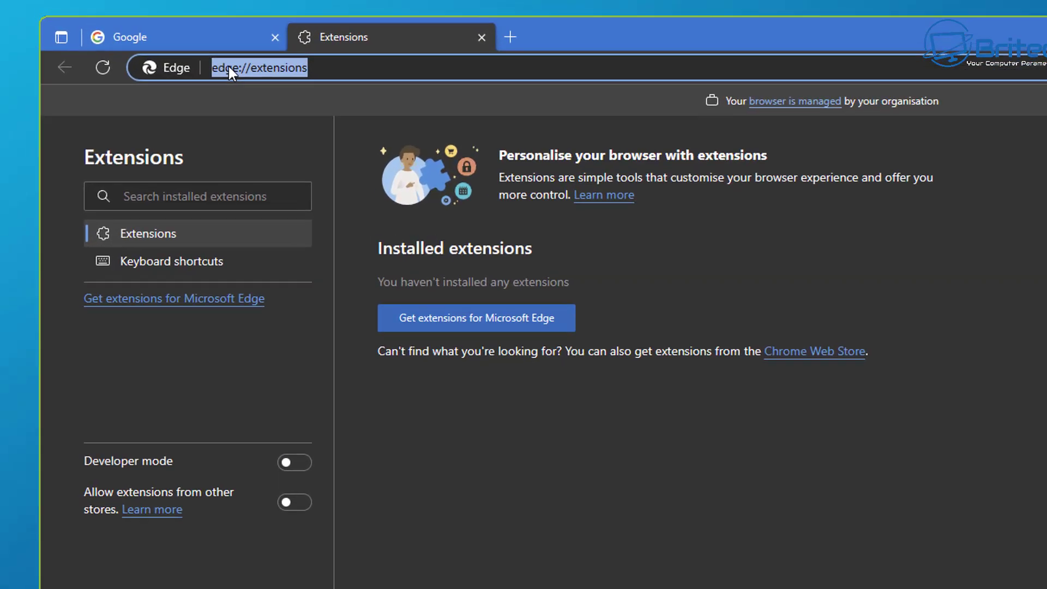
{"action": "left_click", "coordinate": [162, 44]}
{"action": "left_click_drag", "start_coordinate": [334, 73], "coordinate": [271, 74]}
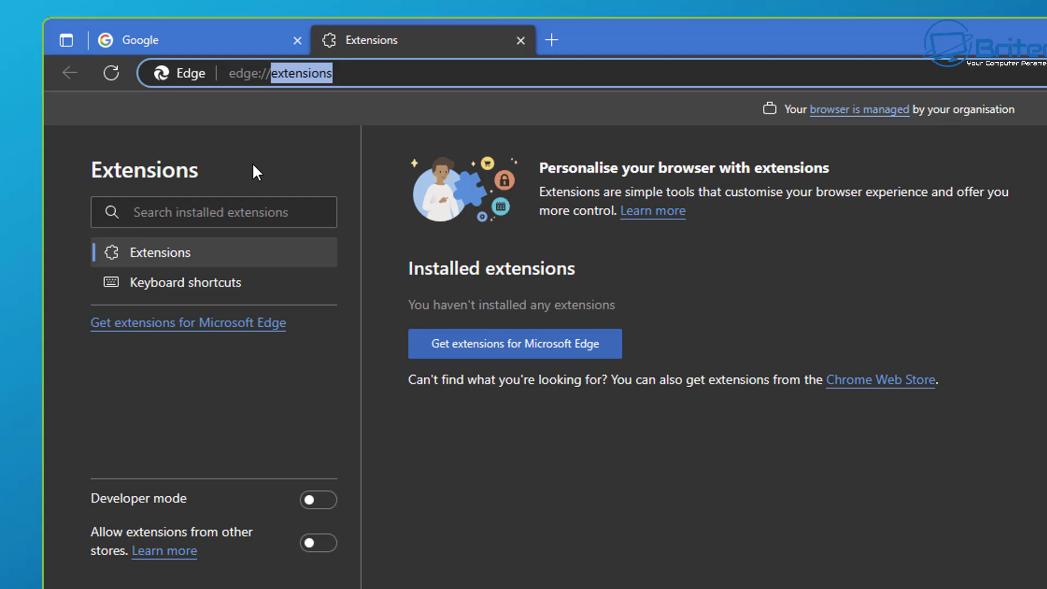
{"action": "type", "text": "pol"}
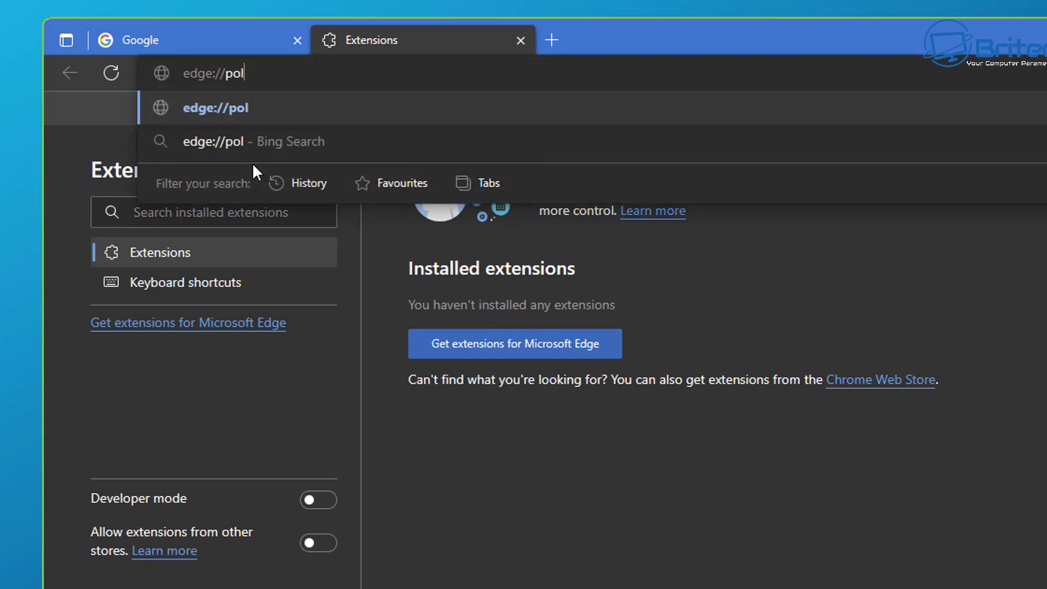
{"action": "type", "text": "icy"}
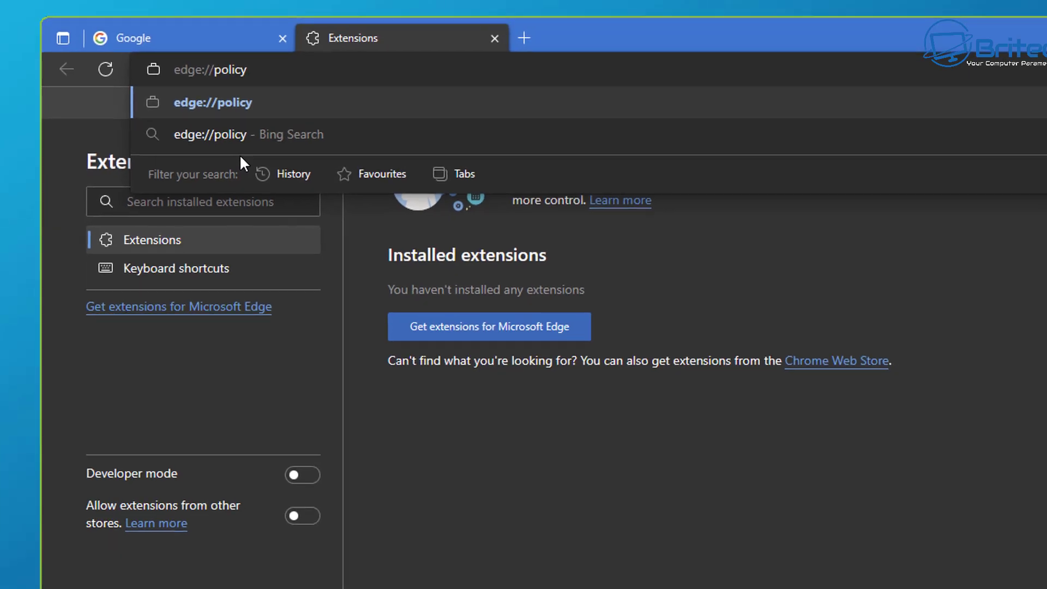
{"action": "key", "text": "Return"}
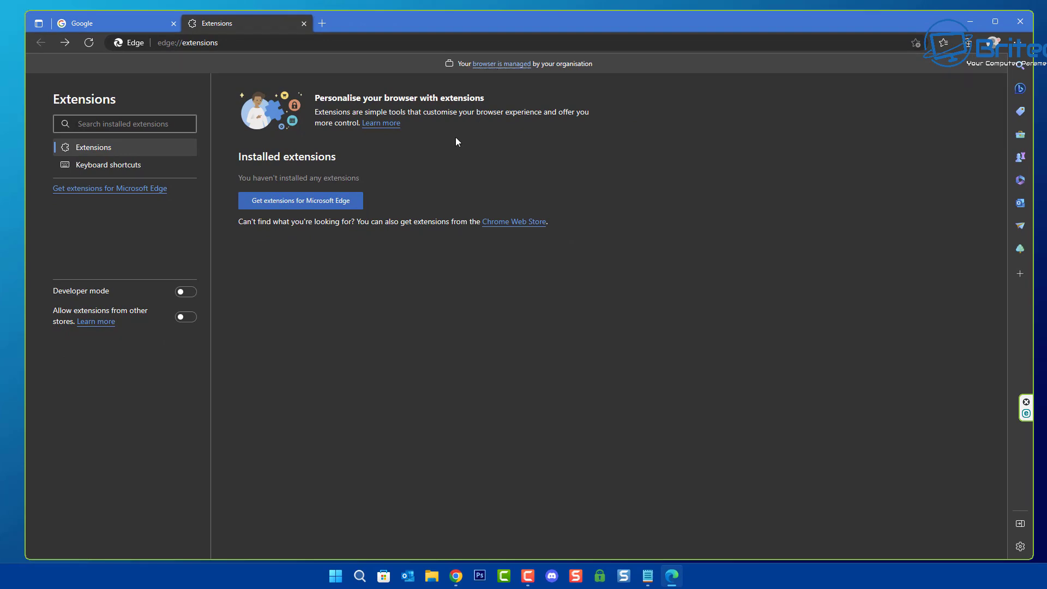
Launch the Local Group Policy Editor from a Start menu search for gpedit
{"action": "left_click", "coordinate": [333, 576]}
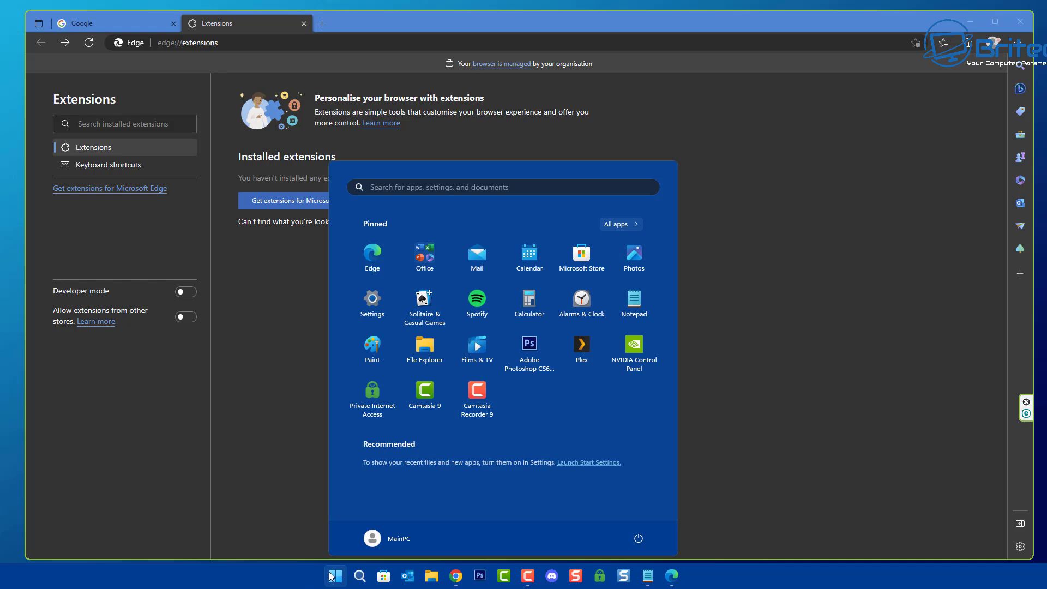
{"action": "type", "text": "gpedit"}
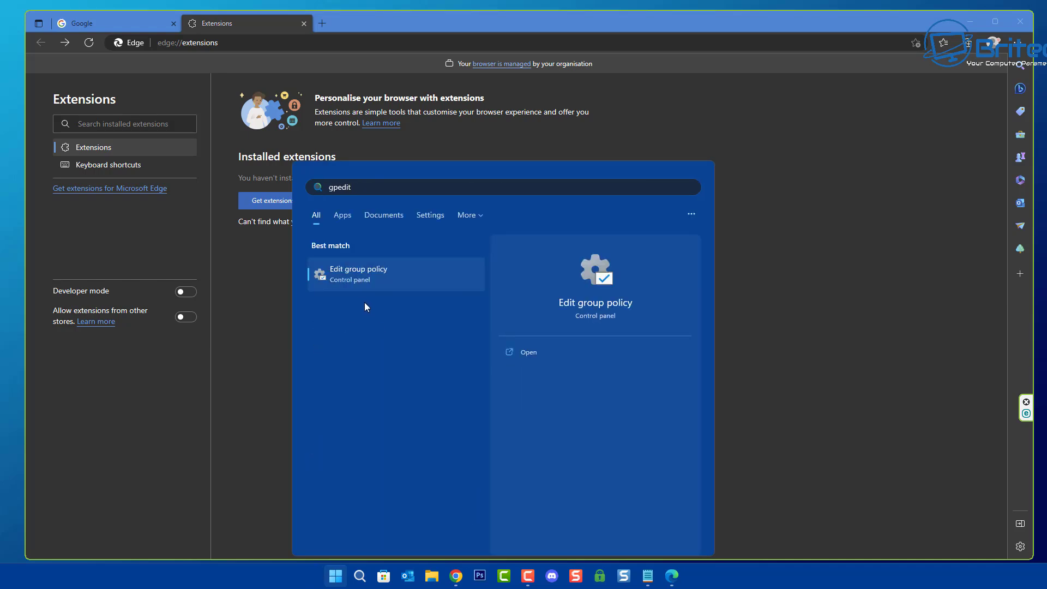
{"action": "left_click", "coordinate": [359, 280]}
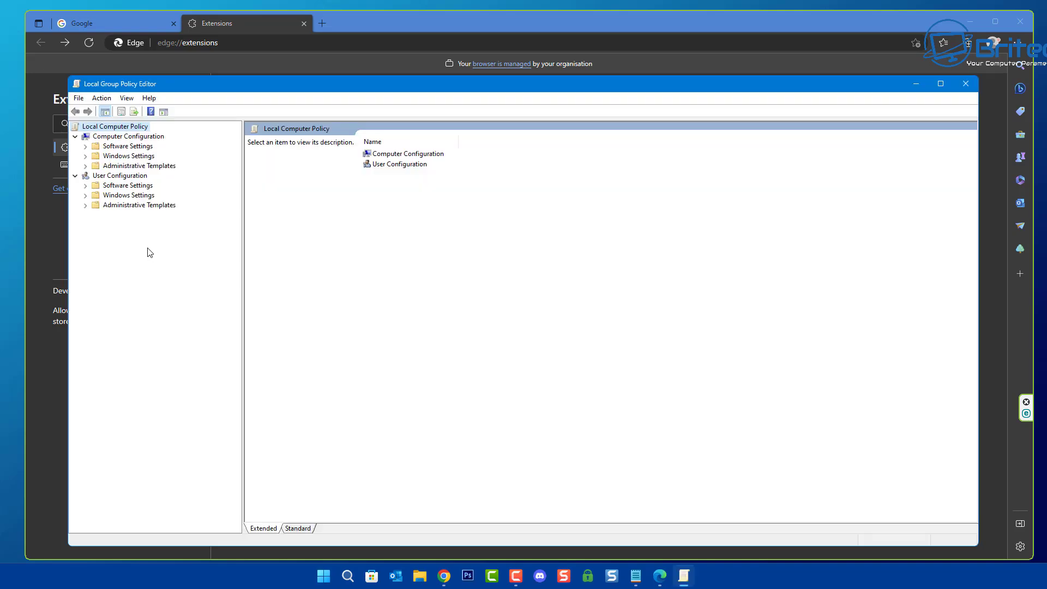
Navigate to User Configuration > Administrative Templates > Windows Components > Microsoft Edge
{"action": "left_click", "coordinate": [108, 176]}
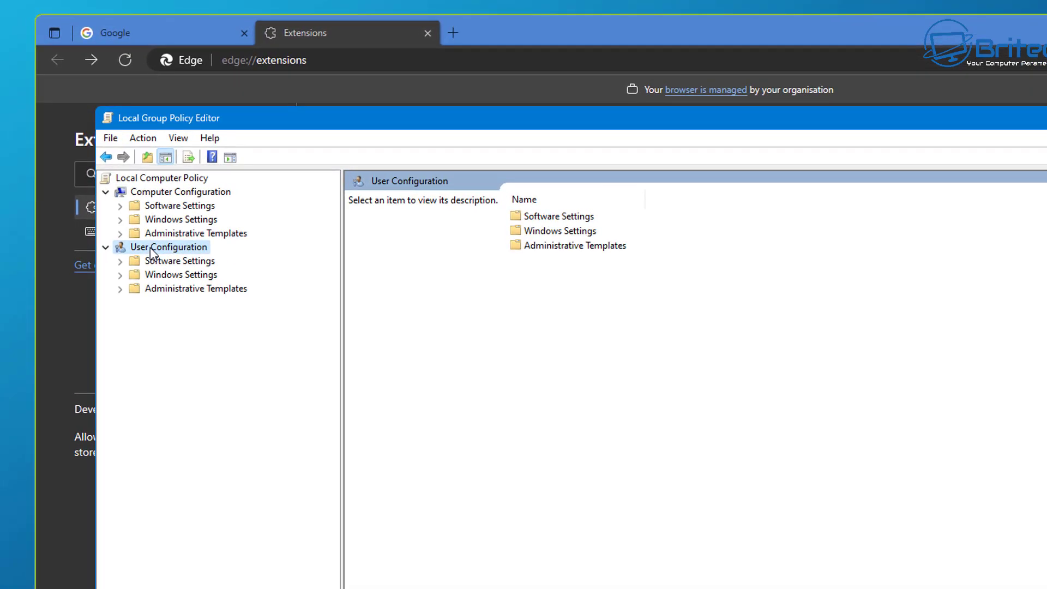
{"action": "left_click", "coordinate": [160, 290]}
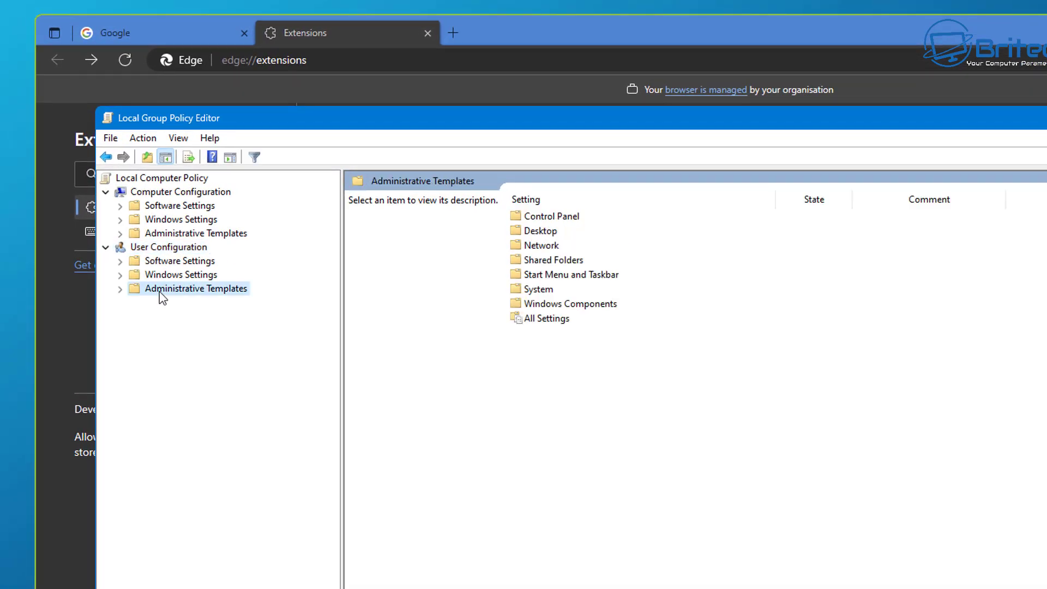
{"action": "left_click", "coordinate": [120, 290]}
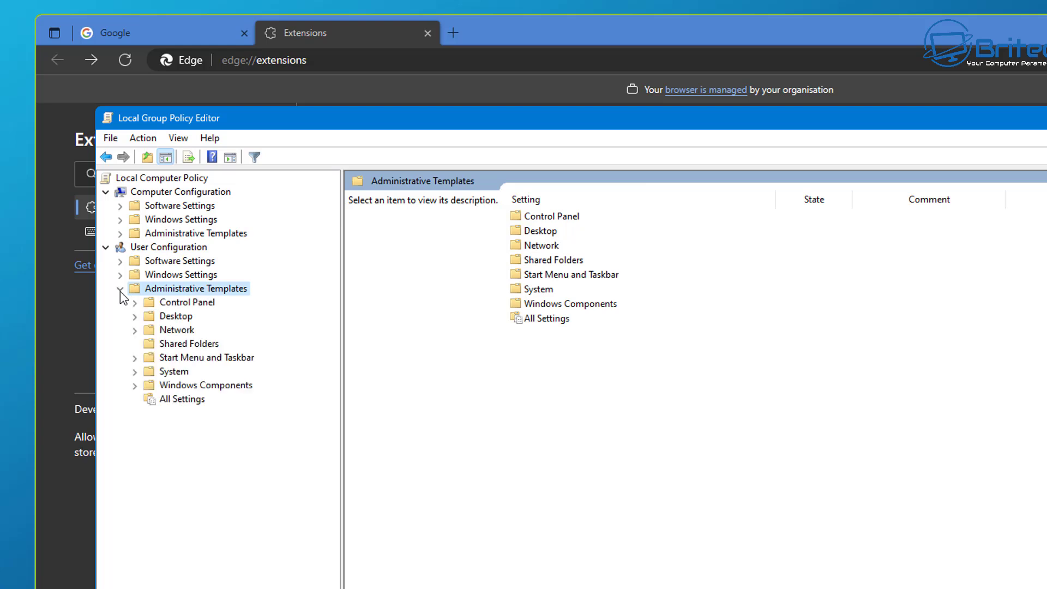
{"action": "left_click", "coordinate": [181, 385]}
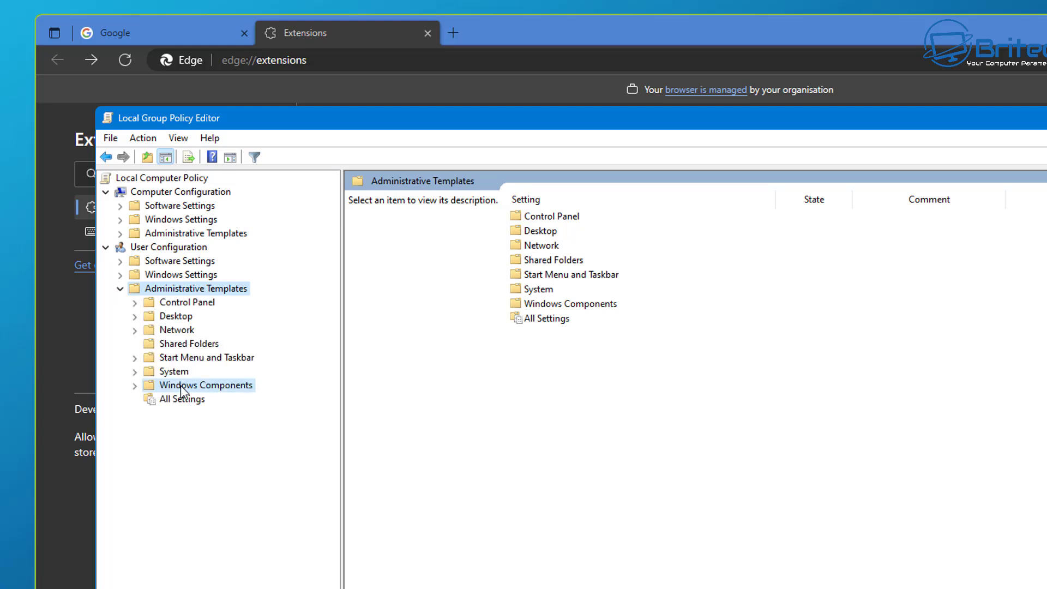
{"action": "left_click", "coordinate": [135, 386]}
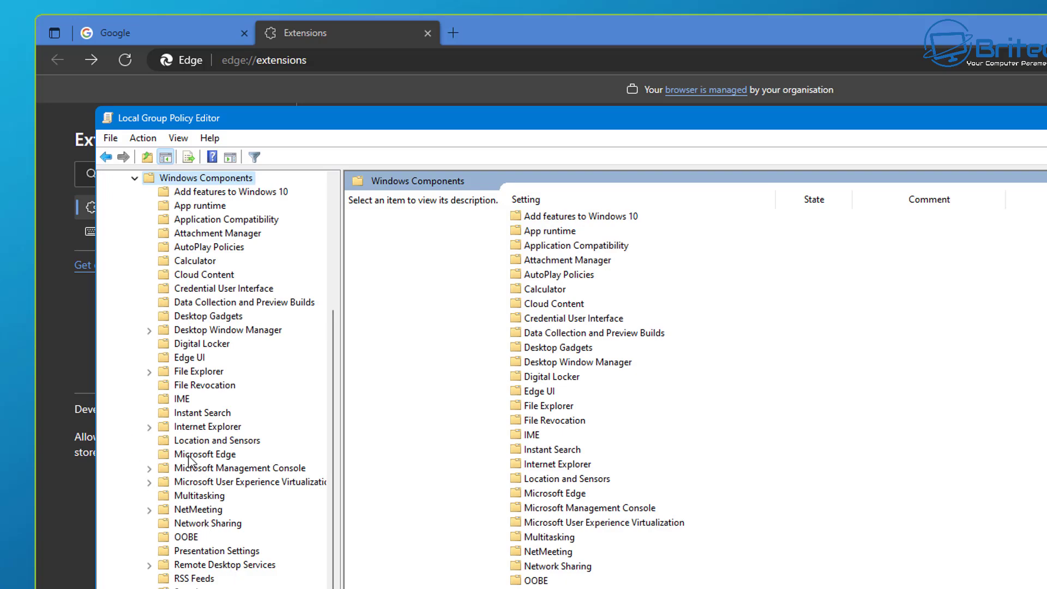
{"action": "left_click", "coordinate": [210, 456]}
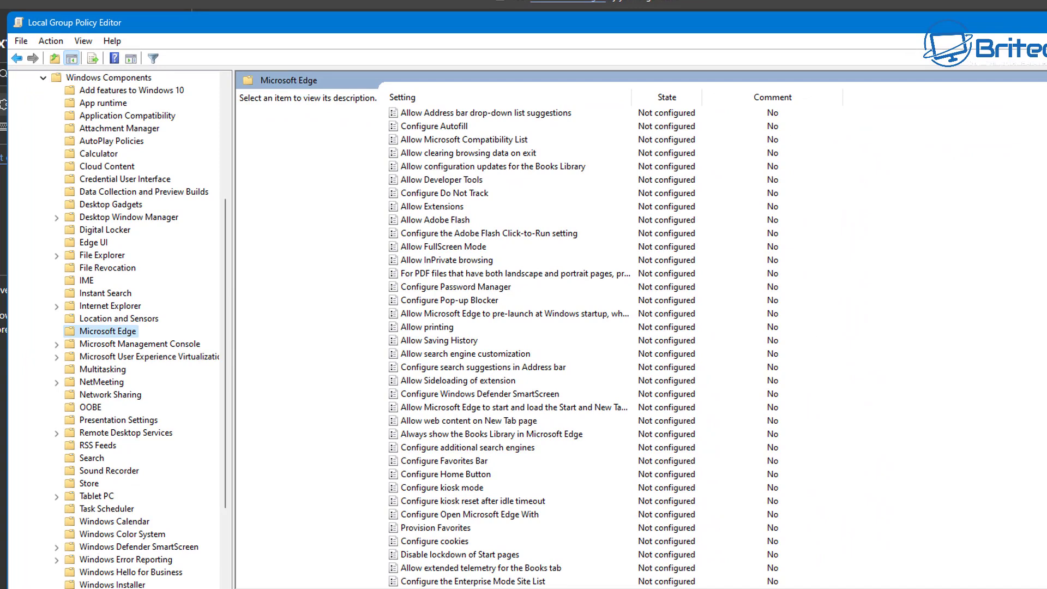
Review the 56 Microsoft Edge policy settings, confirming all are Not configured
{"action": "scroll", "coordinate": [516, 348], "scroll_direction": "down", "scroll_amount": 7}
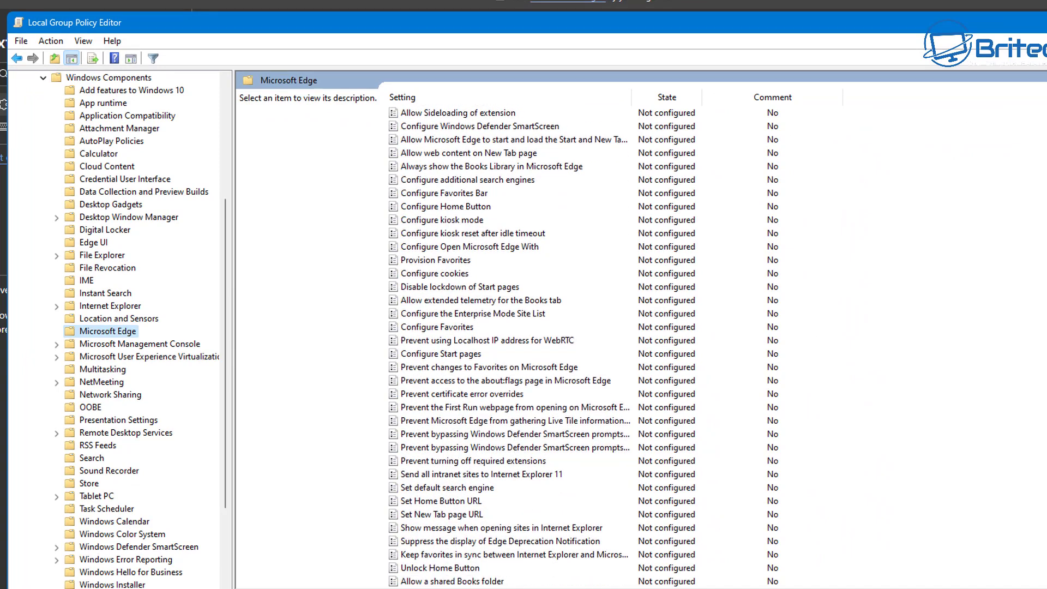
{"action": "scroll", "coordinate": [516, 348], "scroll_direction": "up", "scroll_amount": 7}
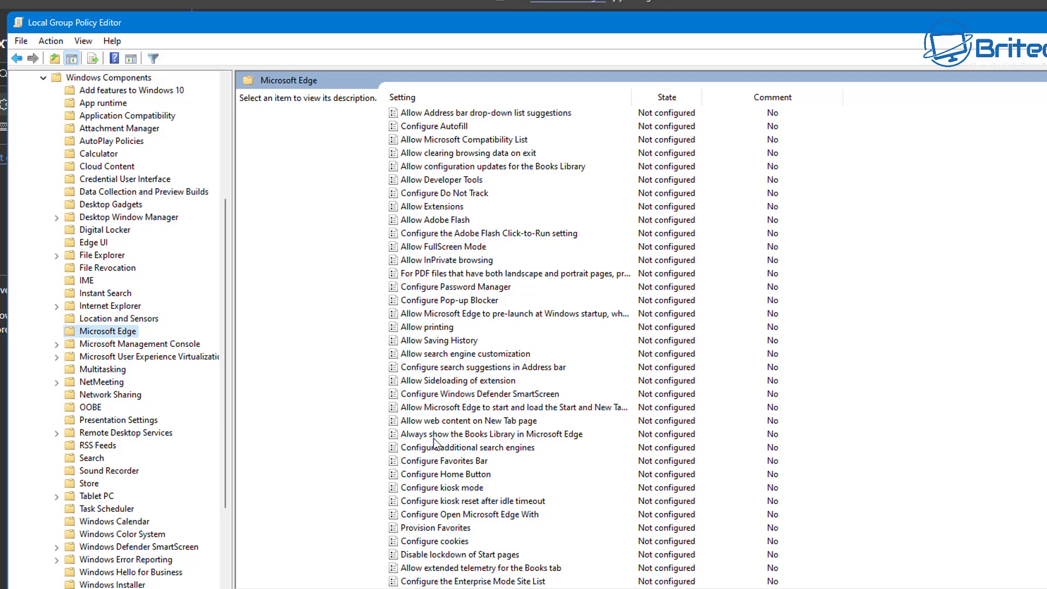
{"action": "scroll", "coordinate": [436, 431], "scroll_direction": "down", "scroll_amount": 6}
{"action": "scroll", "coordinate": [762, 393], "scroll_direction": "down", "scroll_amount": 1}
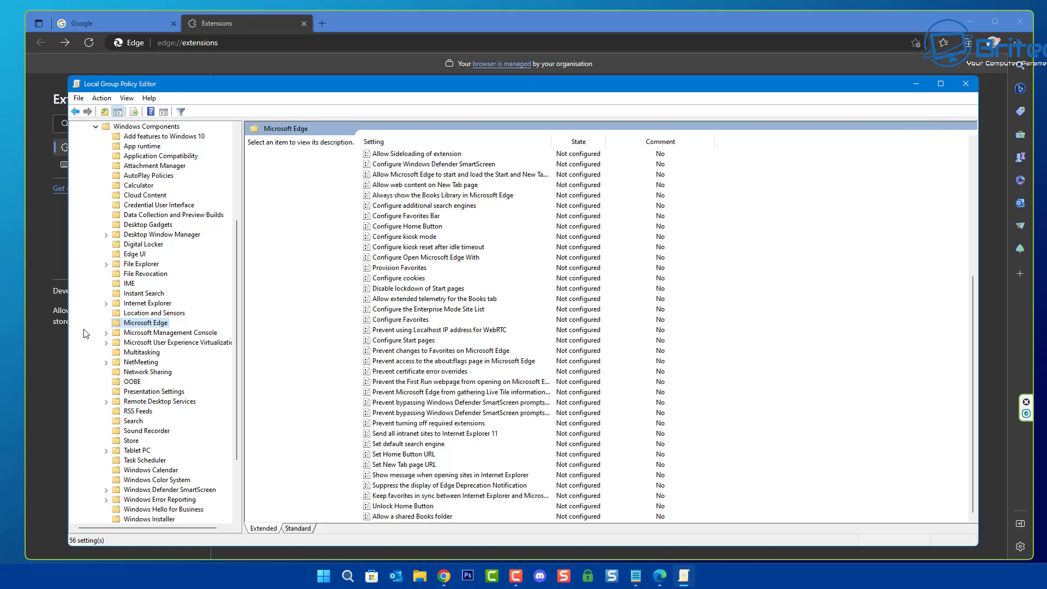
{"action": "right_click", "coordinate": [152, 326]}
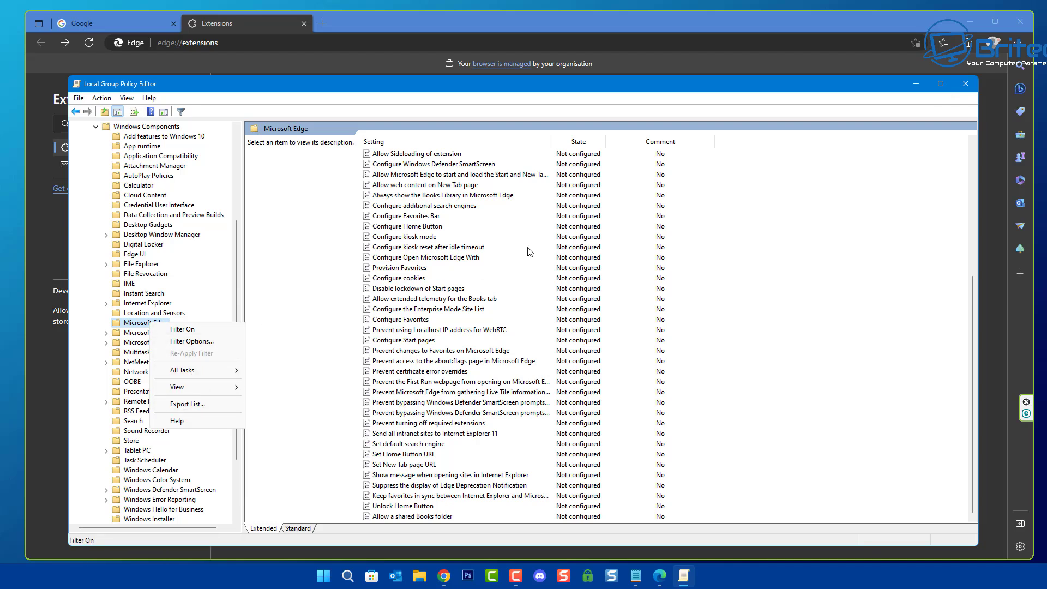
Close the policy editor, minimise Edge, and launch Registry Editor from a regedit search
{"action": "left_click", "coordinate": [967, 84]}
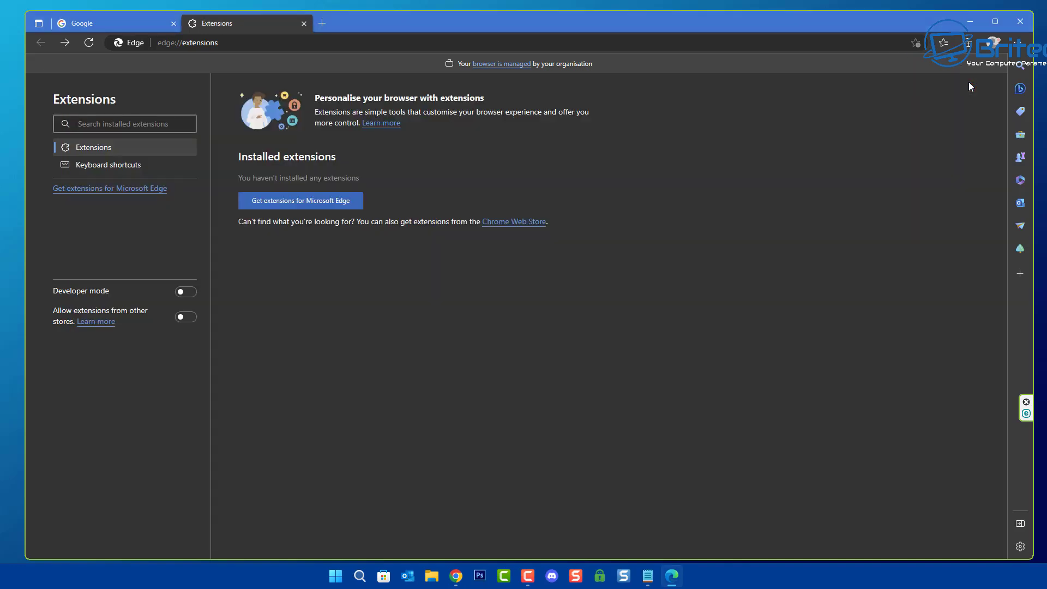
{"action": "left_click", "coordinate": [971, 21]}
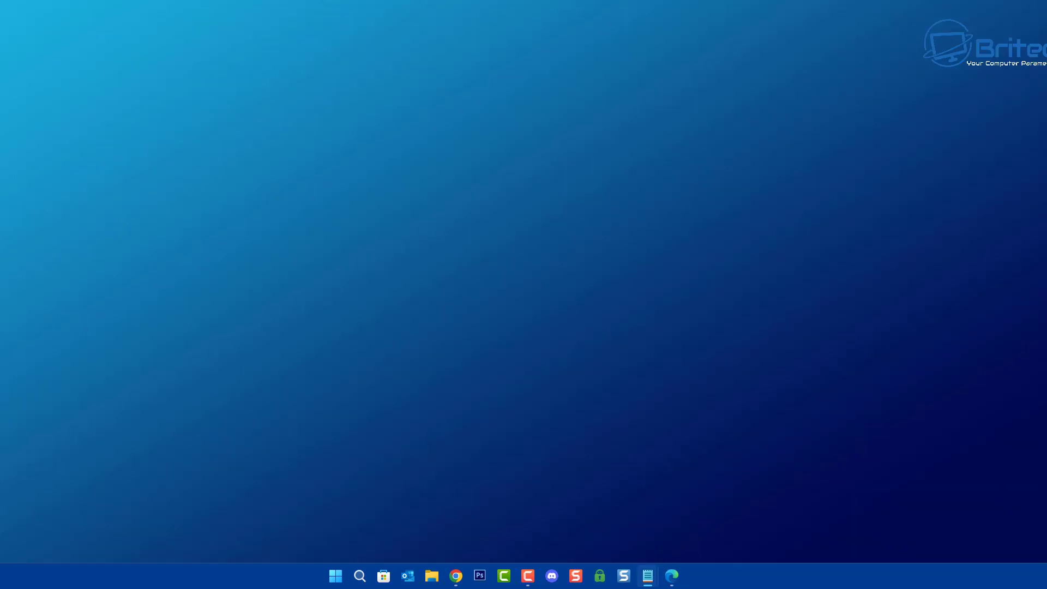
{"action": "left_click", "coordinate": [336, 577]}
{"action": "type", "text": "re"}
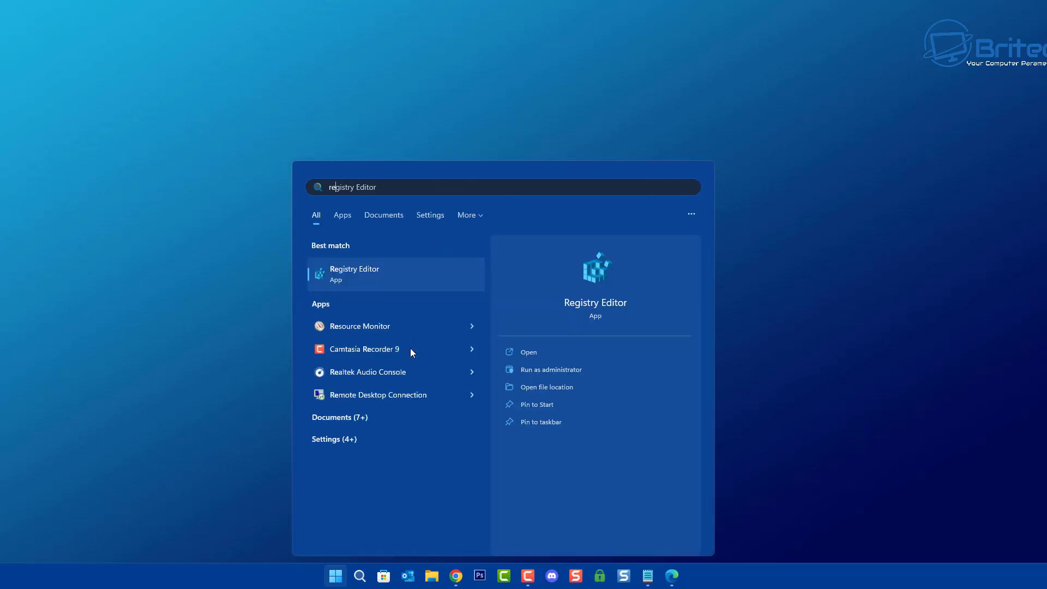
{"action": "type", "text": "gedit"}
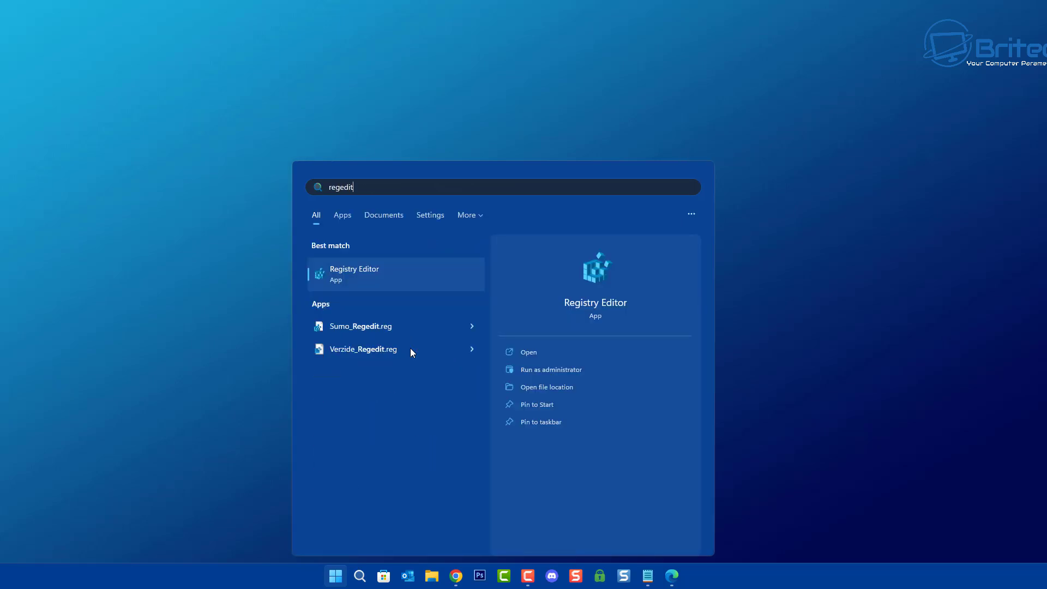
{"action": "left_click", "coordinate": [375, 271]}
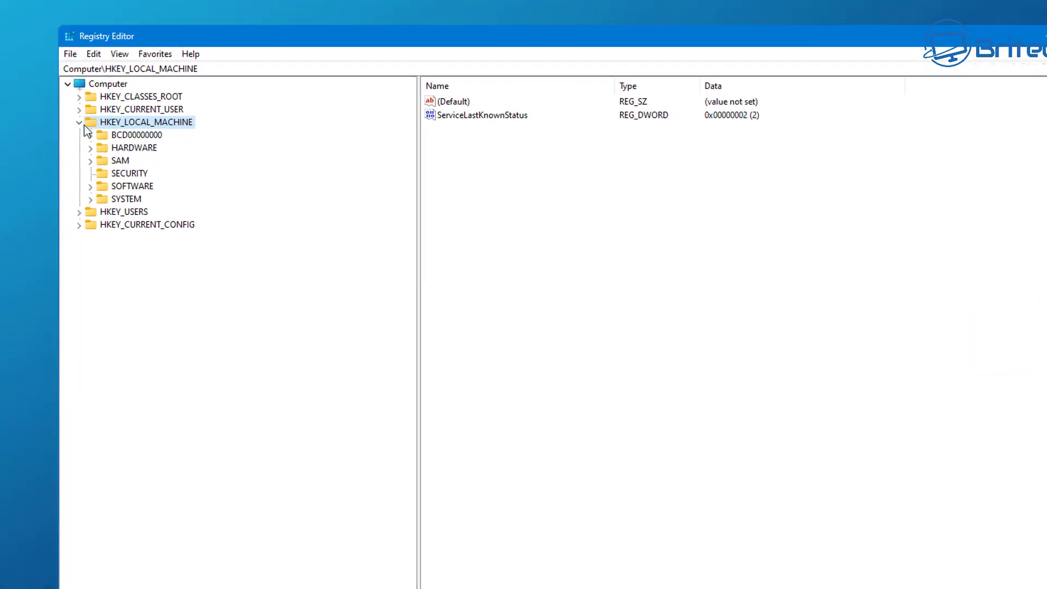
Go to HKEY_LOCAL_MACHINE\SOFTWARE\Policies\Microsoft\Edge to view AutofillCreditCardEnabled and UserFeedbackAllowed
{"action": "left_click", "coordinate": [110, 208]}
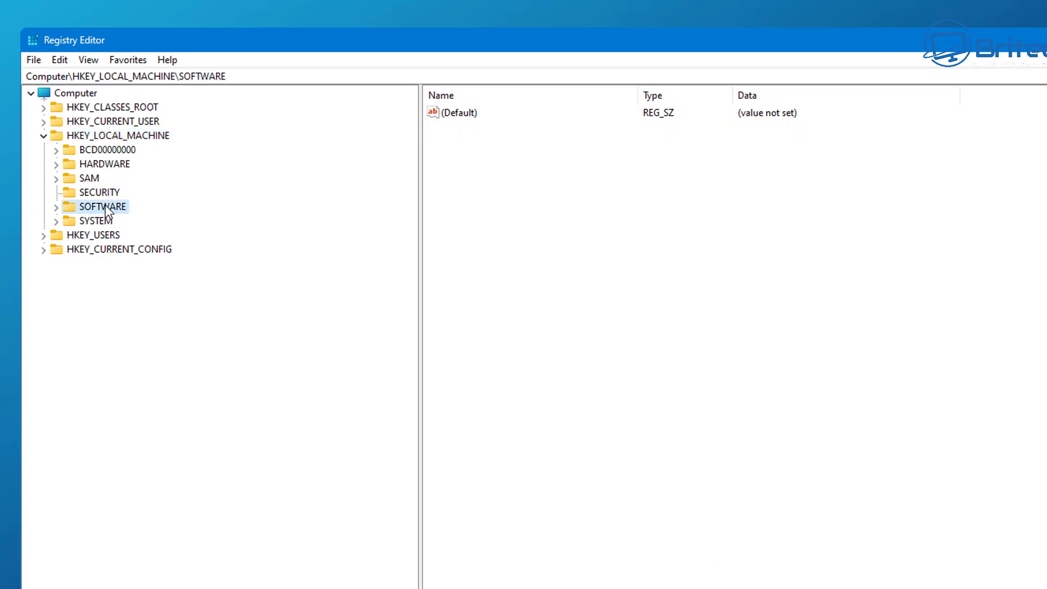
{"action": "left_click", "coordinate": [57, 207]}
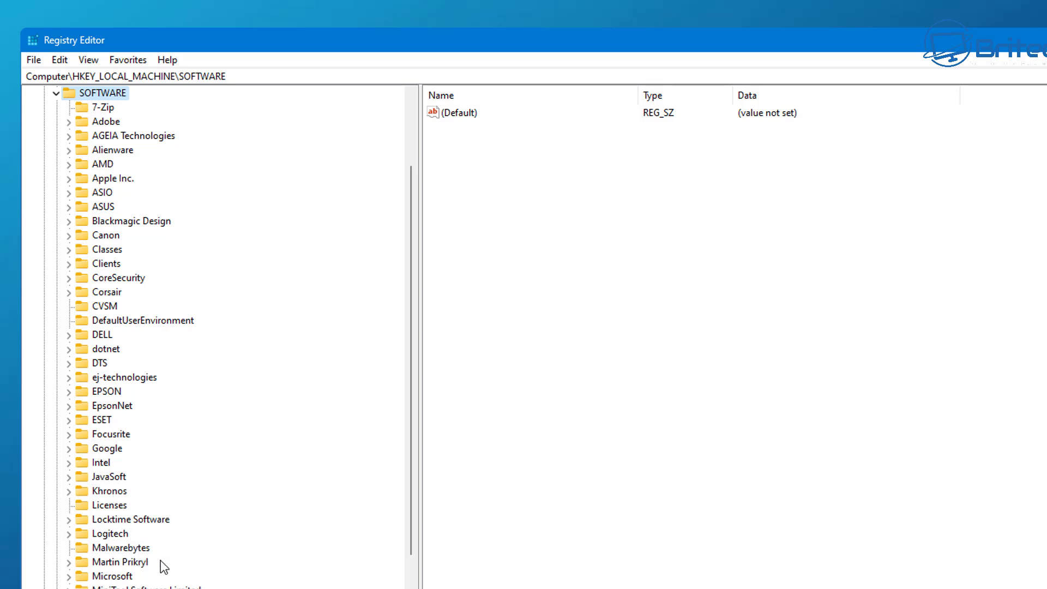
{"action": "scroll", "coordinate": [161, 561], "scroll_direction": "down", "scroll_amount": 4}
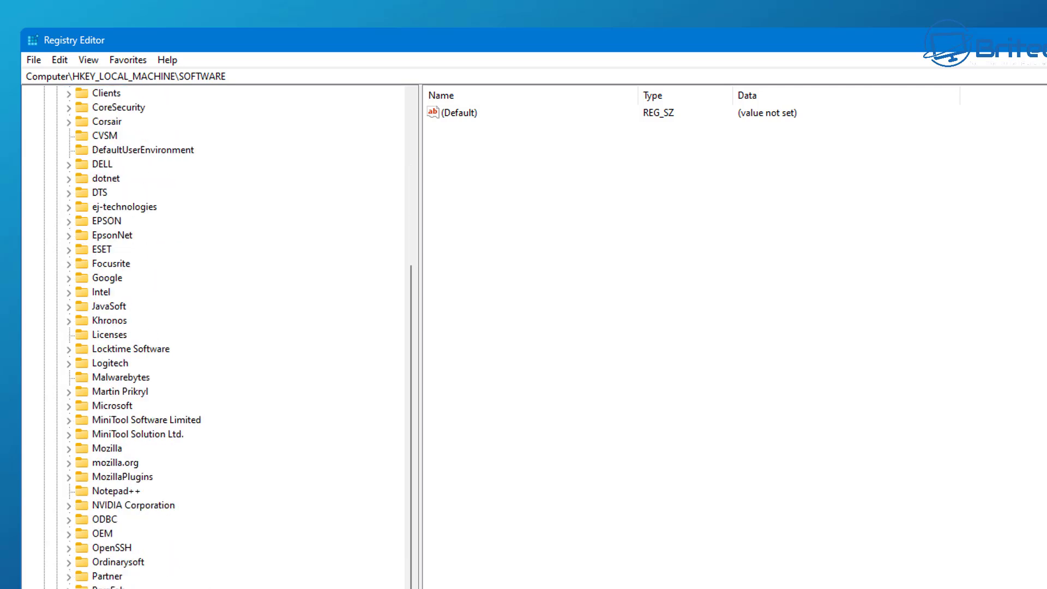
{"action": "type", "text": "Policies"}
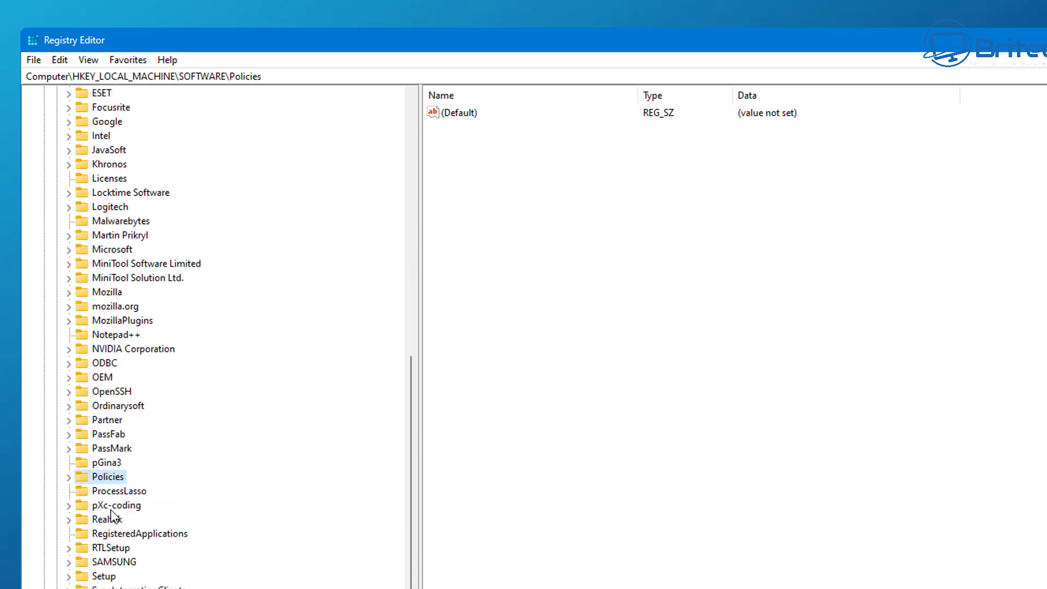
{"action": "left_click", "coordinate": [68, 478]}
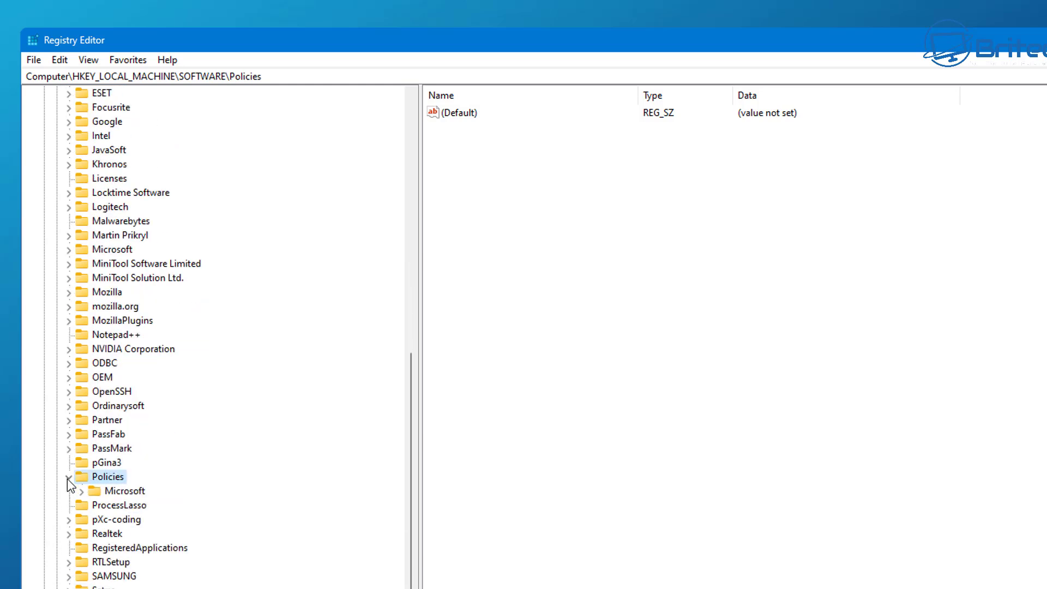
{"action": "left_click", "coordinate": [118, 492]}
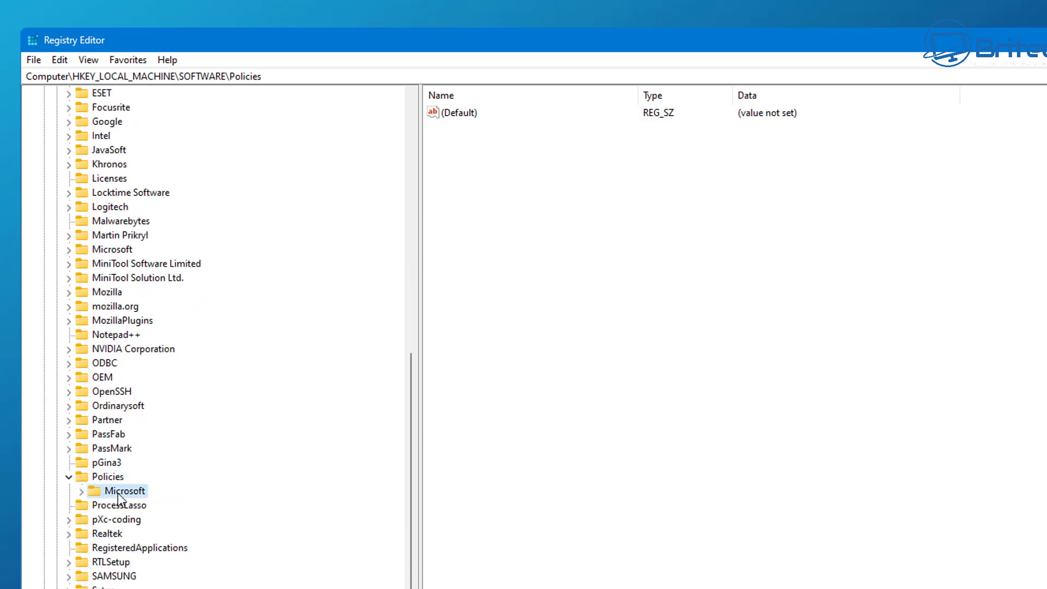
{"action": "left_click", "coordinate": [82, 493]}
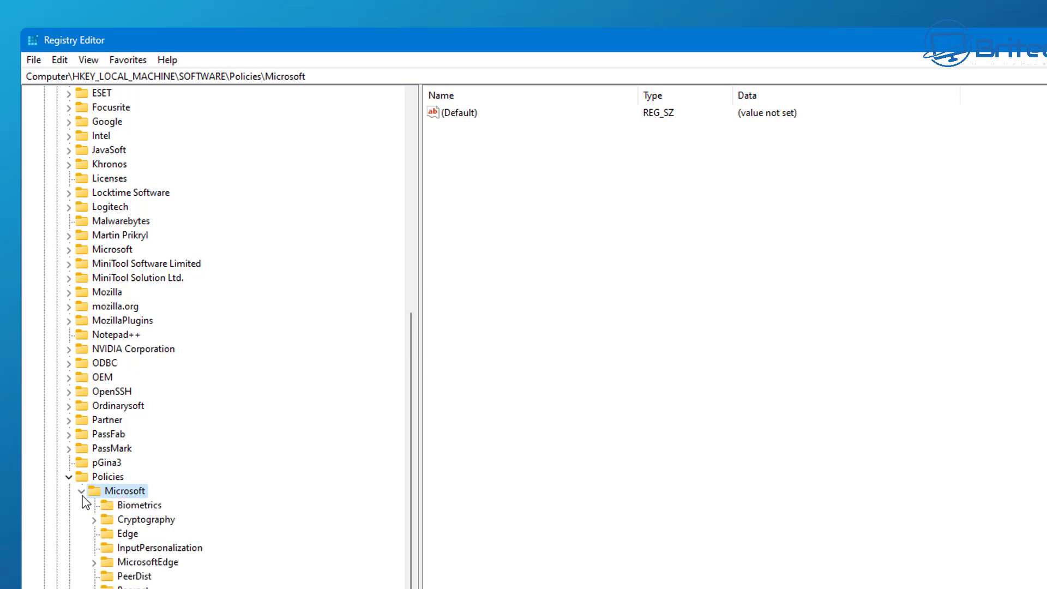
{"action": "left_click", "coordinate": [128, 535]}
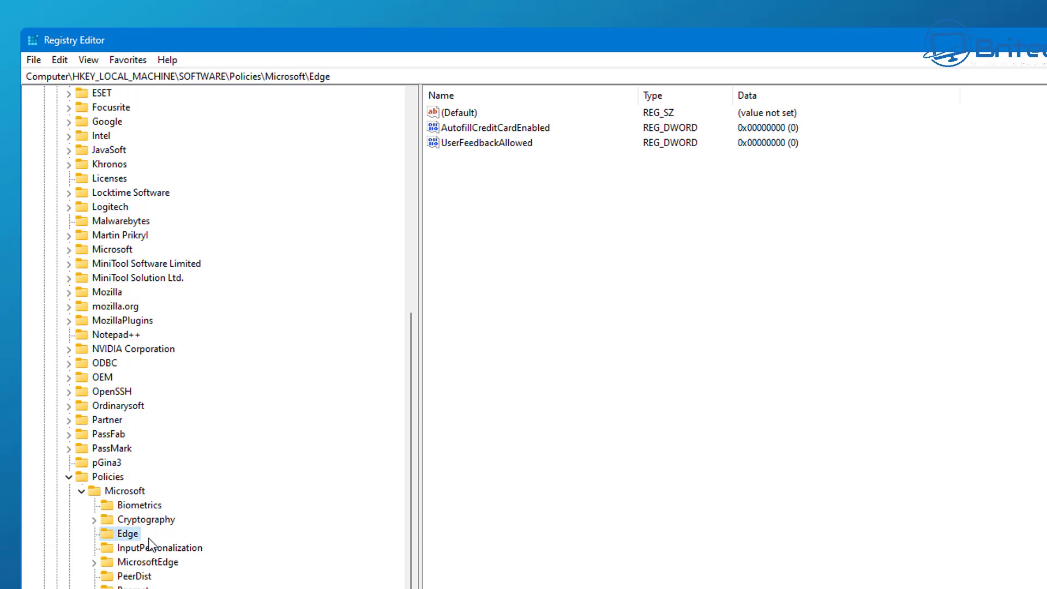
Delete the Edge policy key and its subkeys, then close Registry Editor
{"action": "right_click", "coordinate": [128, 535]}
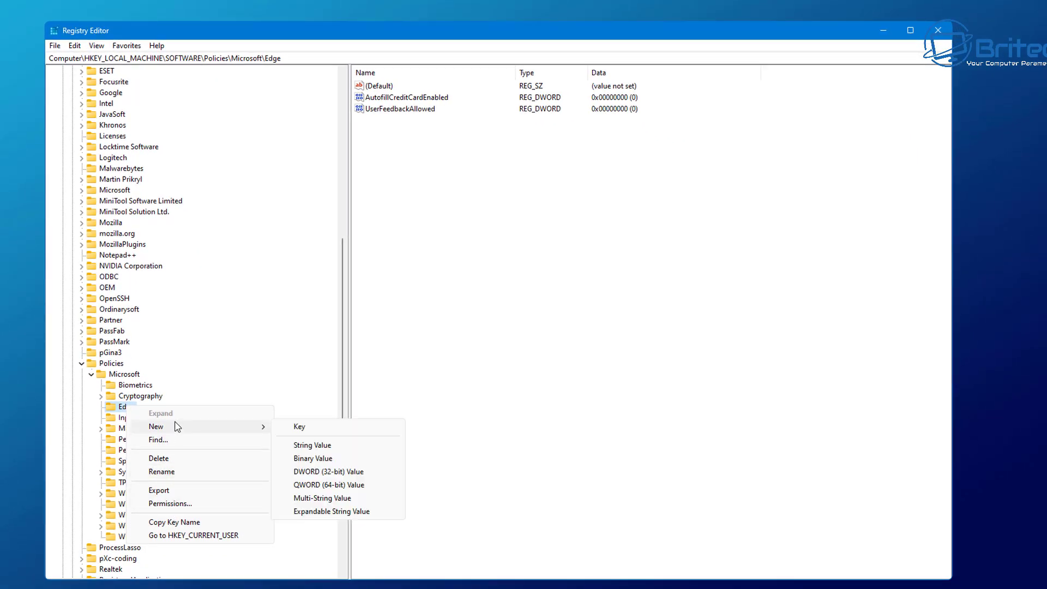
{"action": "left_click", "coordinate": [188, 458]}
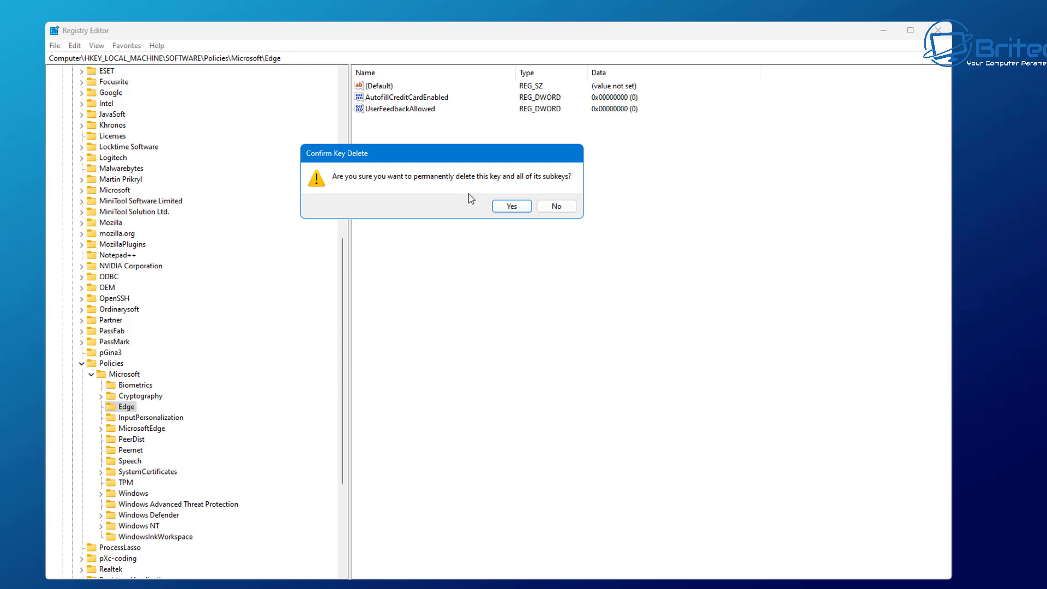
{"action": "left_click", "coordinate": [511, 206]}
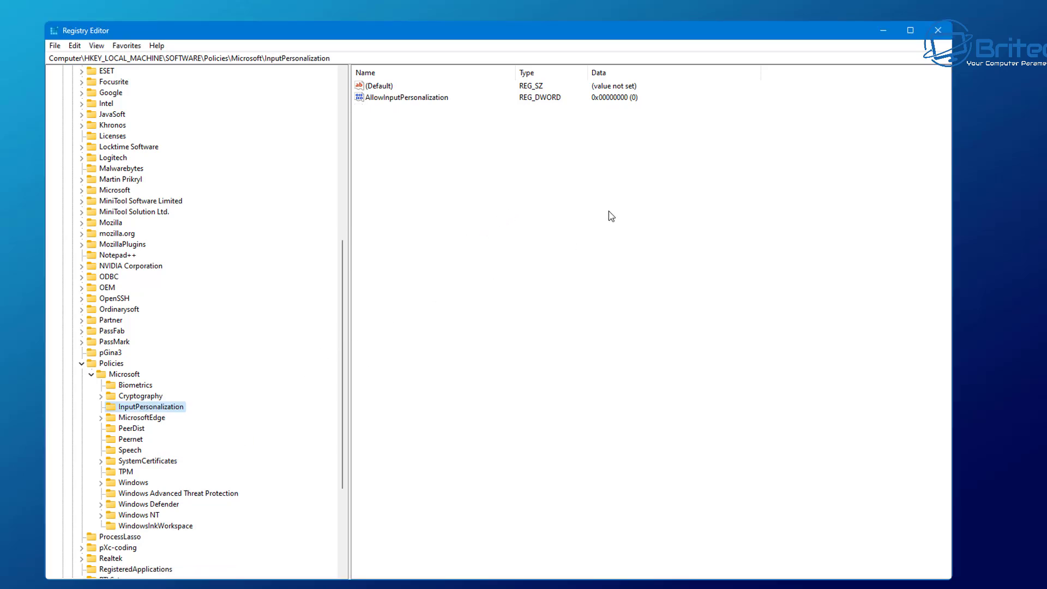
{"action": "left_click", "coordinate": [939, 33]}
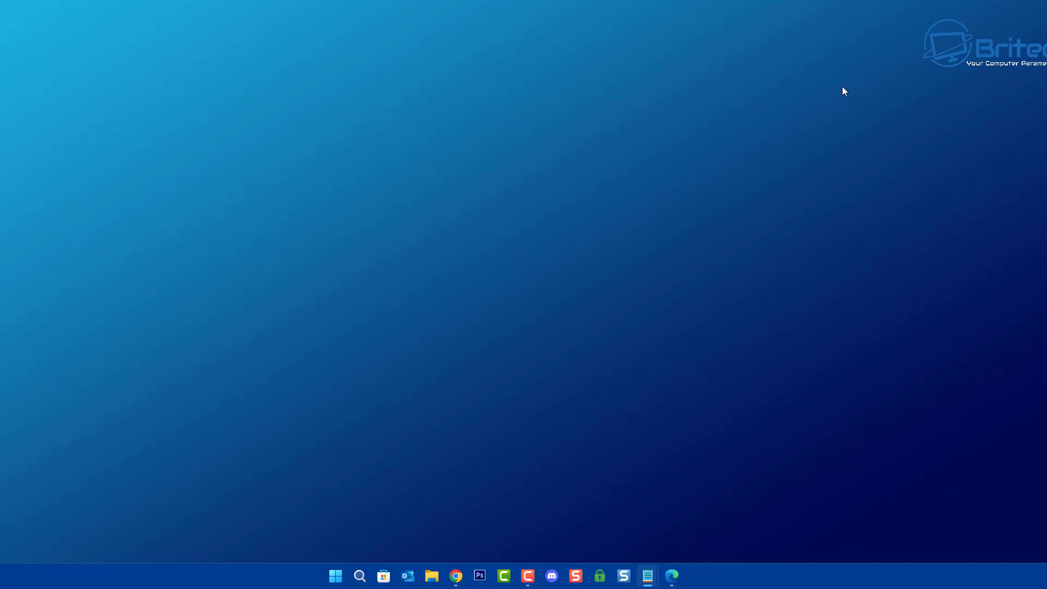
Find Command Prompt via a cmd search and run it as administrator
{"action": "left_click", "coordinate": [336, 576]}
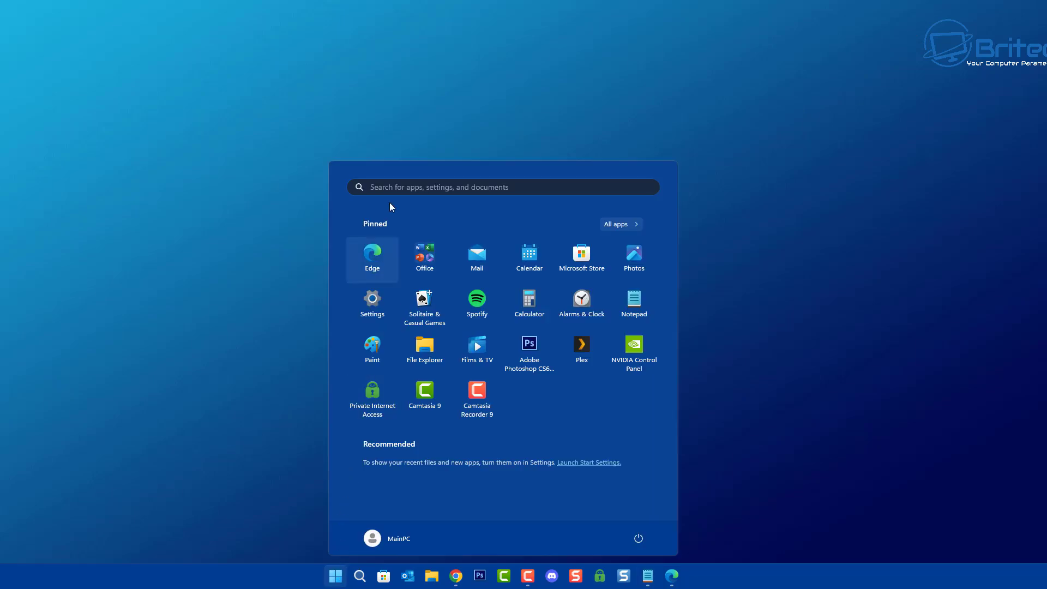
{"action": "left_click", "coordinate": [393, 187]}
{"action": "type", "text": "cmd"}
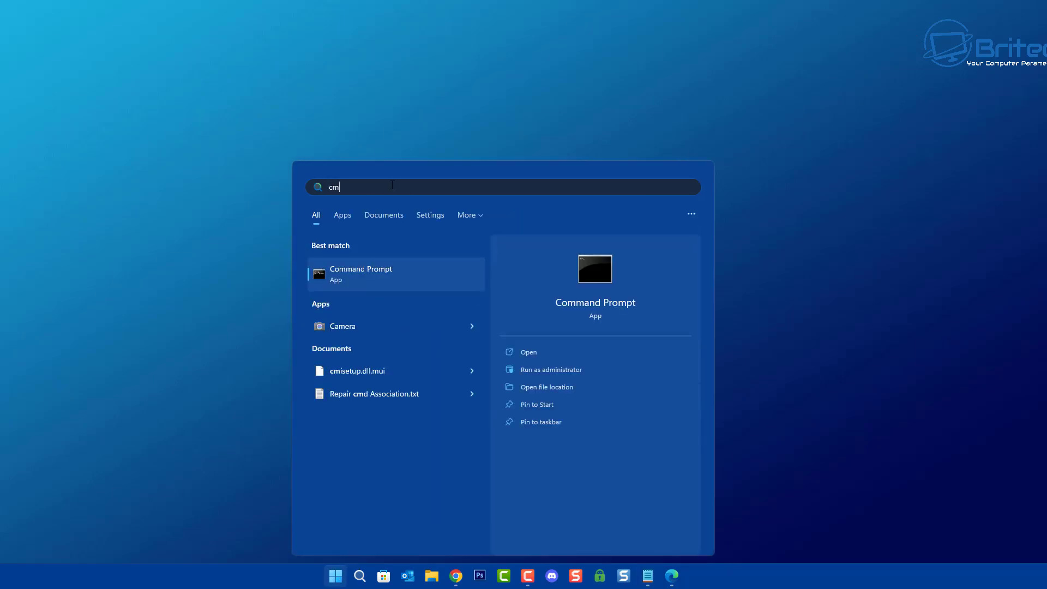
{"action": "left_click", "coordinate": [557, 371]}
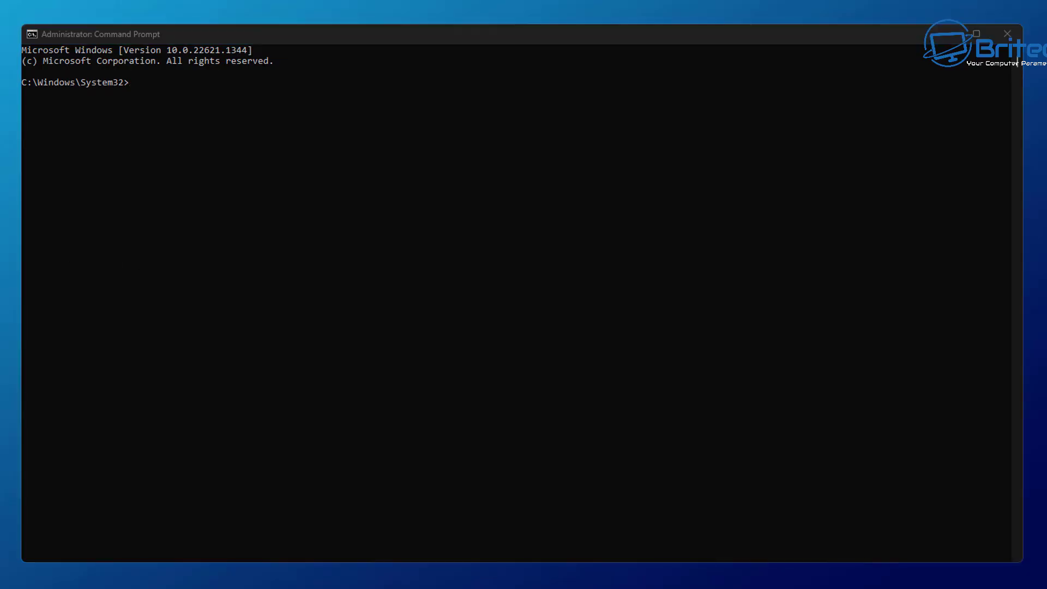
Run RD /S /Q to remove the GroupPolicy and GroupPolicyUsers folders under System32
{"action": "left_click", "coordinate": [101, 269]}
{"action": "type", "text": "RD /S /Q \"%WinDir%\\System32\\GroupPolicy\""}
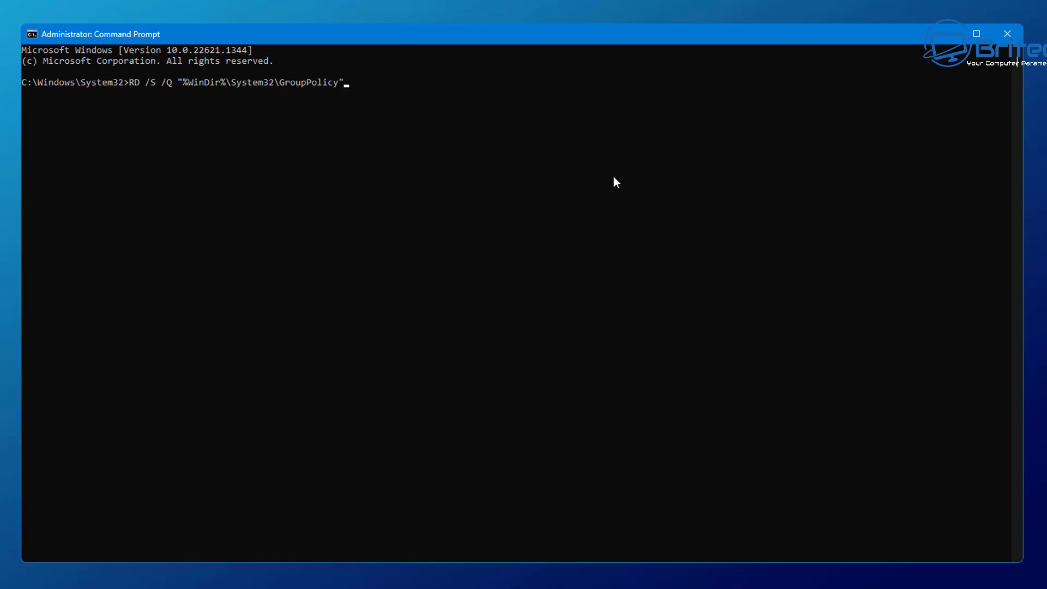
{"action": "key", "text": "Return"}
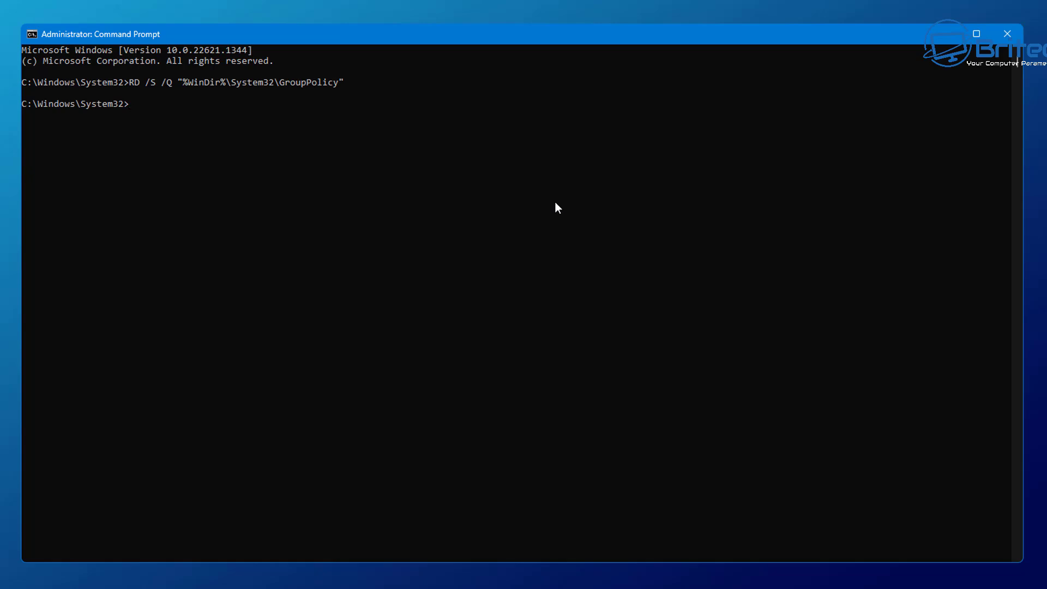
{"action": "type", "text": "RD /S /Q \"%WinDir%\\System32\\GroupPolicyUsers\""}
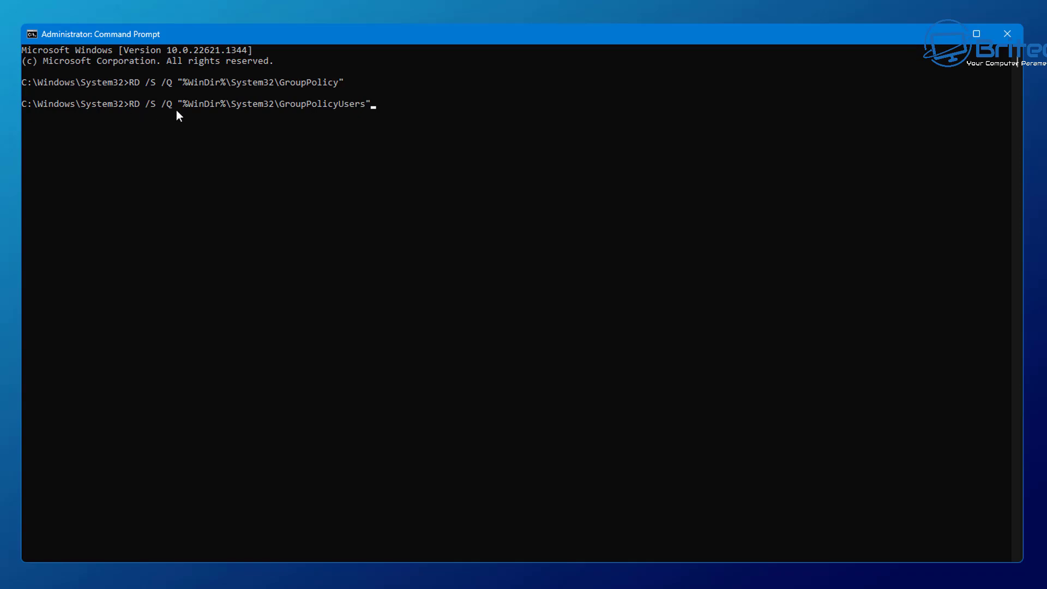
{"action": "key", "text": "Return"}
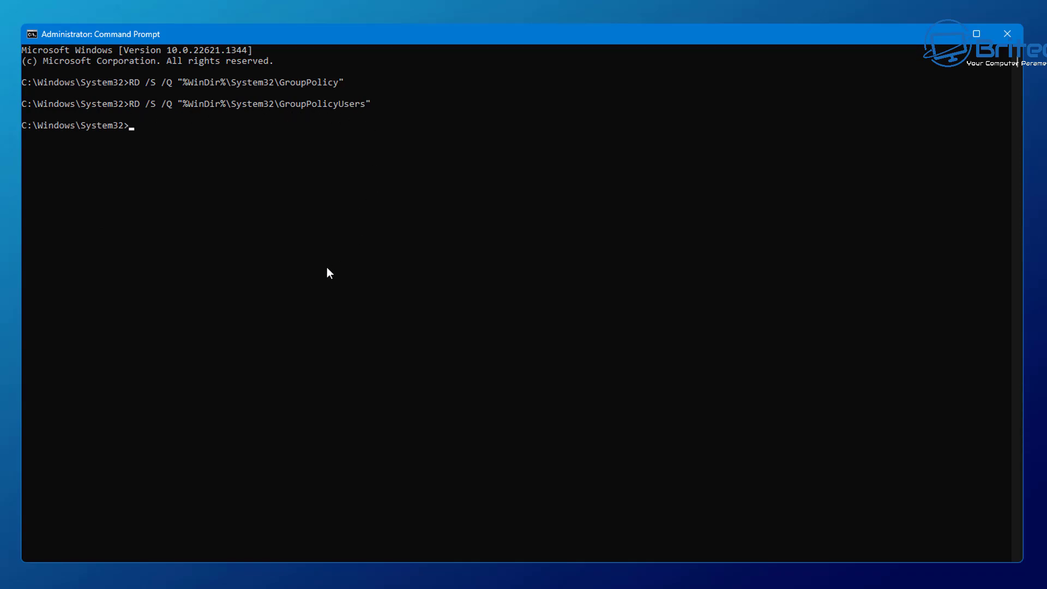
Run gpupdate /force so Computer and User Policy both update successfully
{"action": "left_click", "coordinate": [137, 272]}
{"action": "type", "text": "gpupdate /force"}
{"action": "key", "text": "Return"}
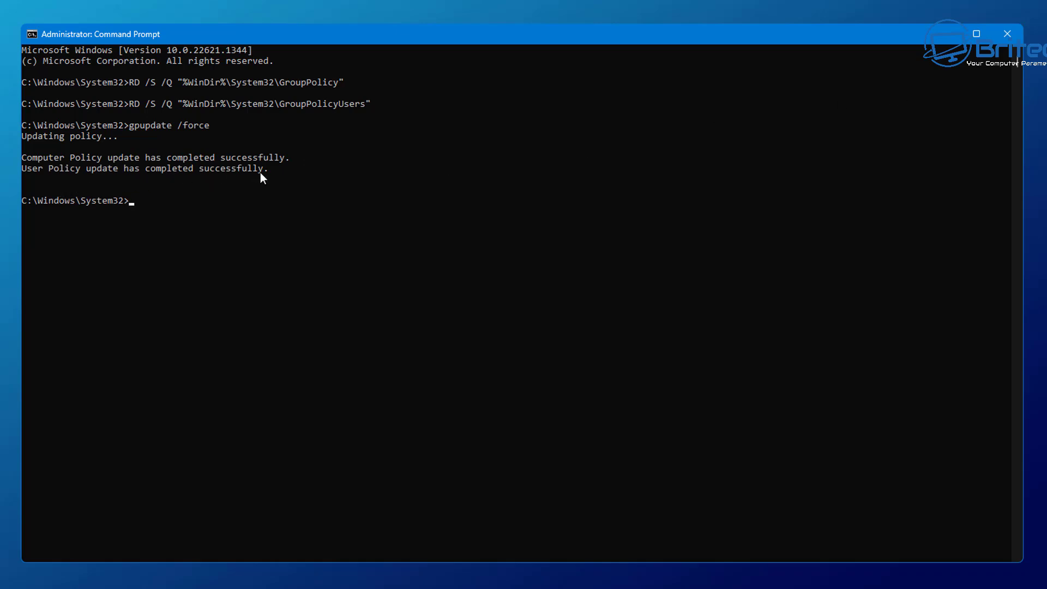
Close Command Prompt and review the eleven reg delete commands in reset_policies (4).txt
{"action": "left_click", "coordinate": [1008, 34]}
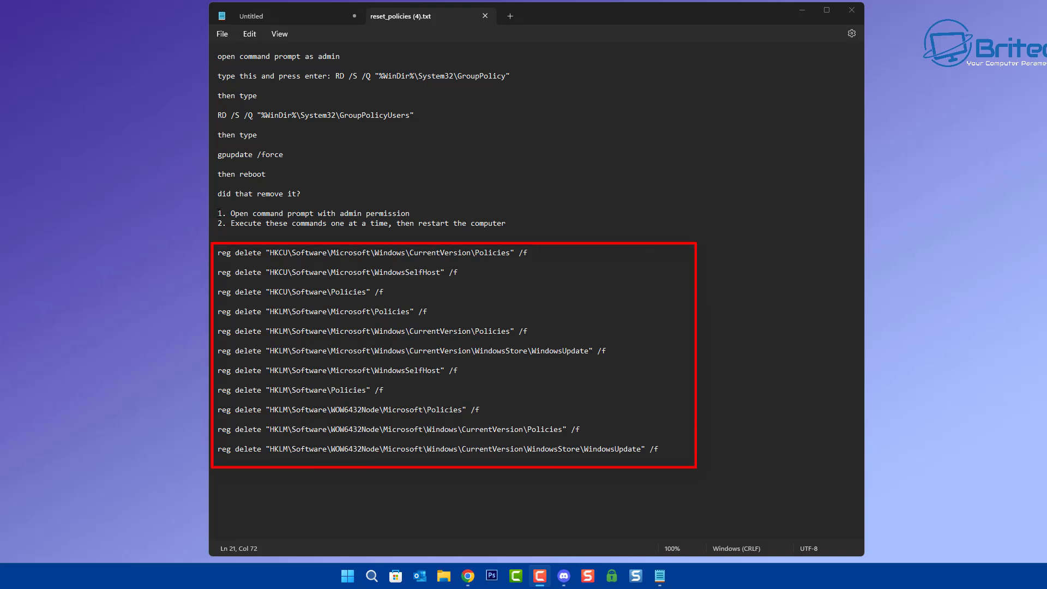
{"action": "mouse_move", "coordinate": [217, 213]}
{"action": "left_mouse_down"}
{"action": "mouse_move", "coordinate": [480, 282]}
{"action": "mouse_move", "coordinate": [542, 501]}
{"action": "left_mouse_up"}
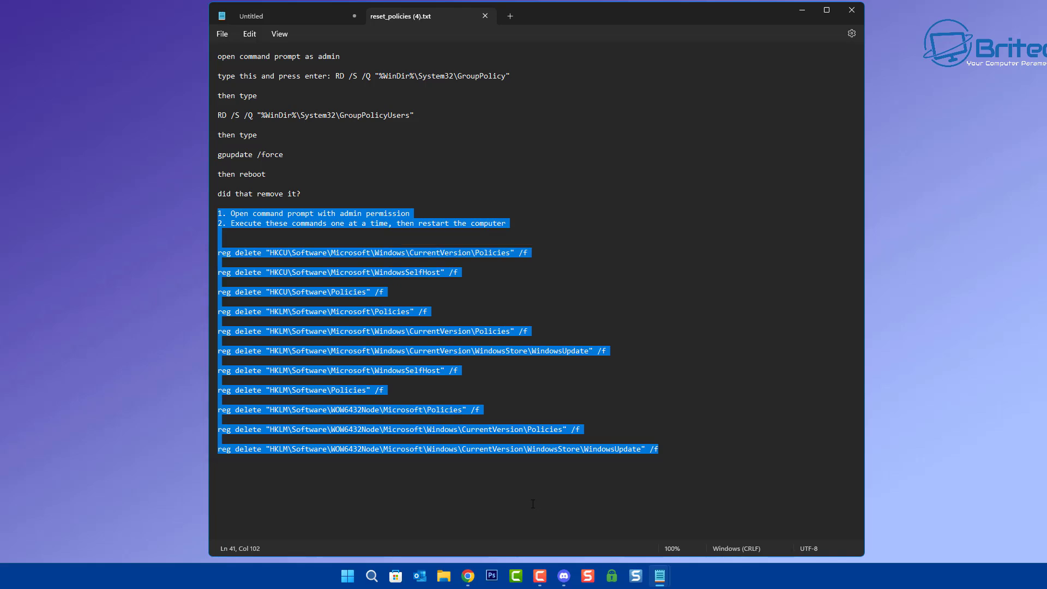
{"action": "left_click", "coordinate": [528, 449]}
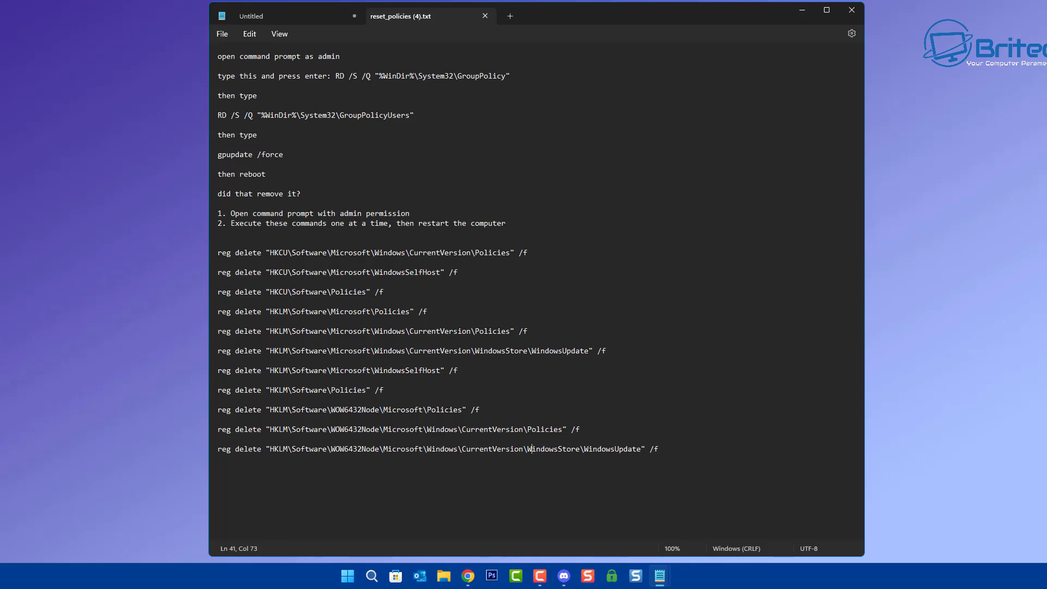
Search for cmd and launch Command Prompt as administrator
{"action": "left_click", "coordinate": [802, 10]}
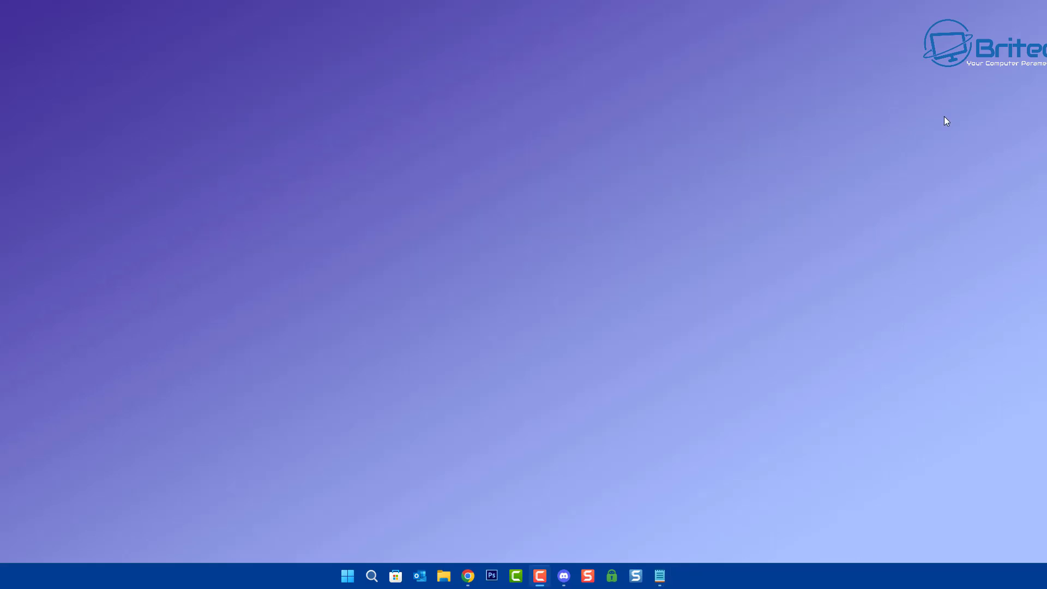
{"action": "left_click", "coordinate": [371, 576]}
{"action": "type", "text": "cmd"}
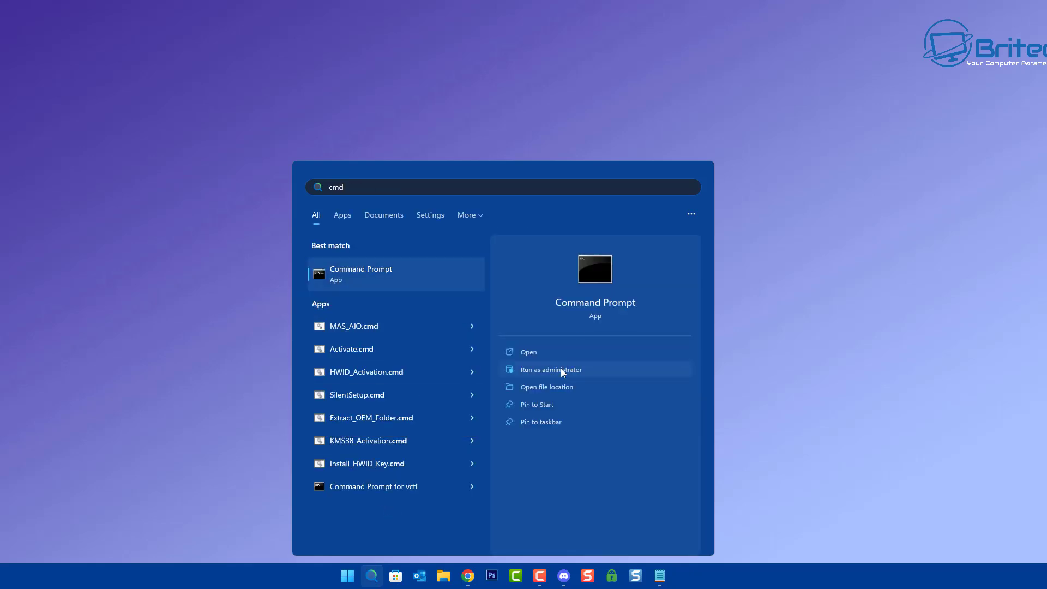
{"action": "left_click", "coordinate": [557, 370]}
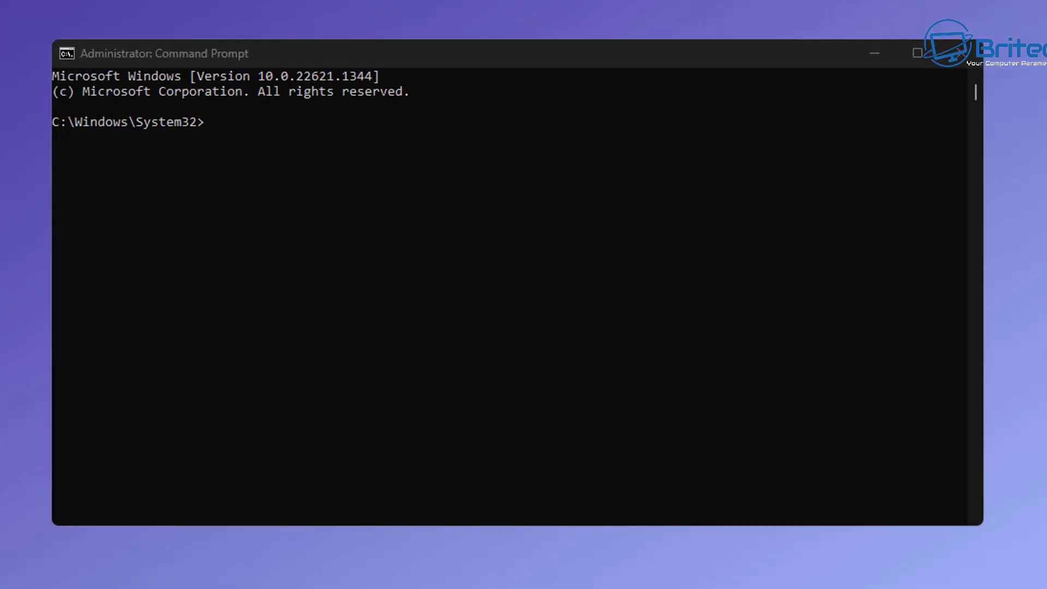
Run reg delete on HKCU CurrentVersion\Policies and on WindowsSelfHost, which is not found
{"action": "left_click", "coordinate": [262, 224]}
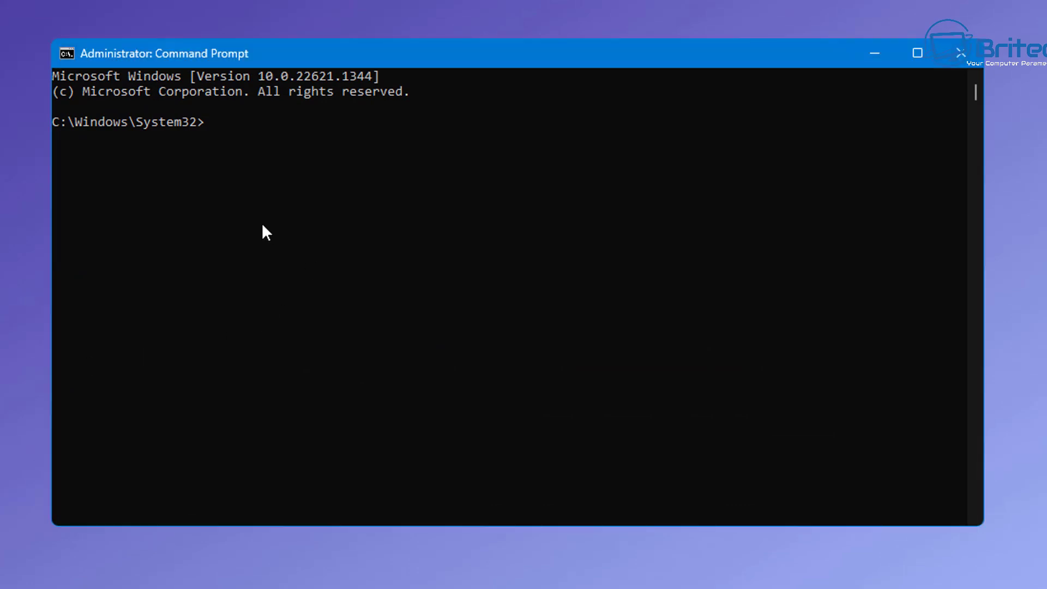
{"action": "right_click", "coordinate": [252, 215]}
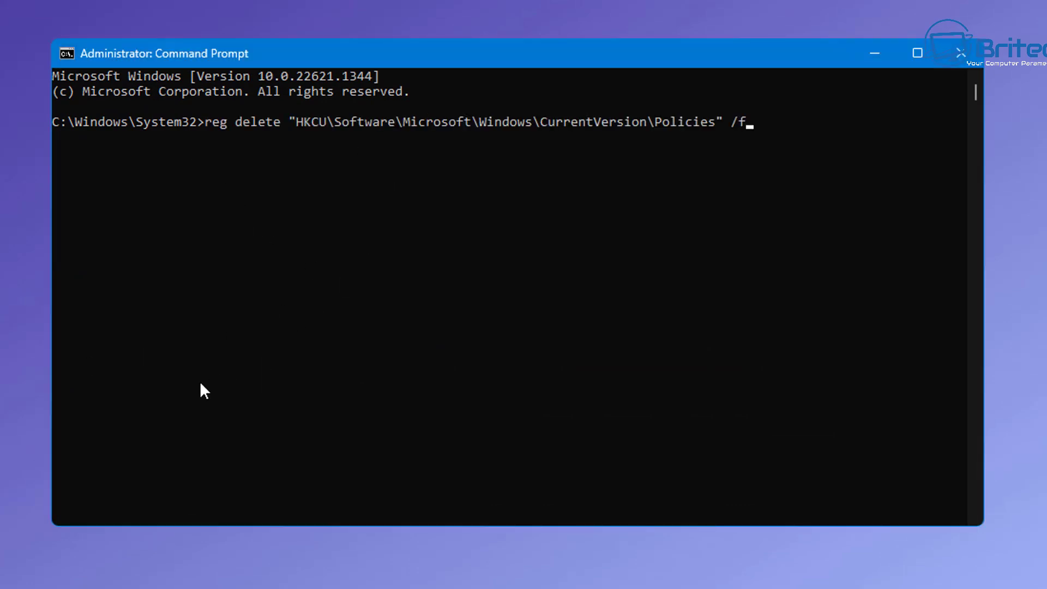
{"action": "key", "text": "Return"}
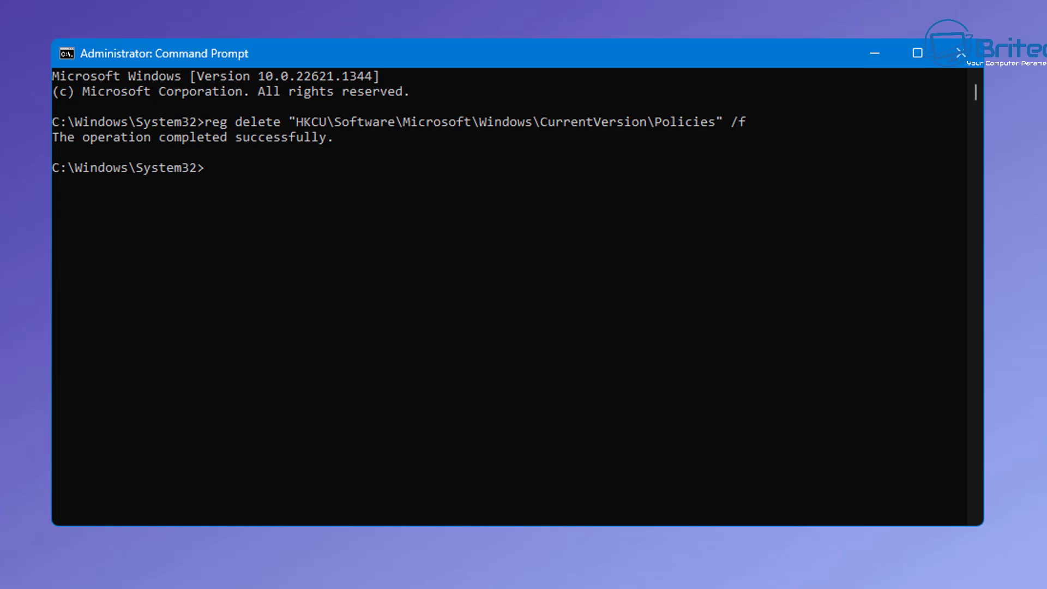
{"action": "key", "text": "super"}
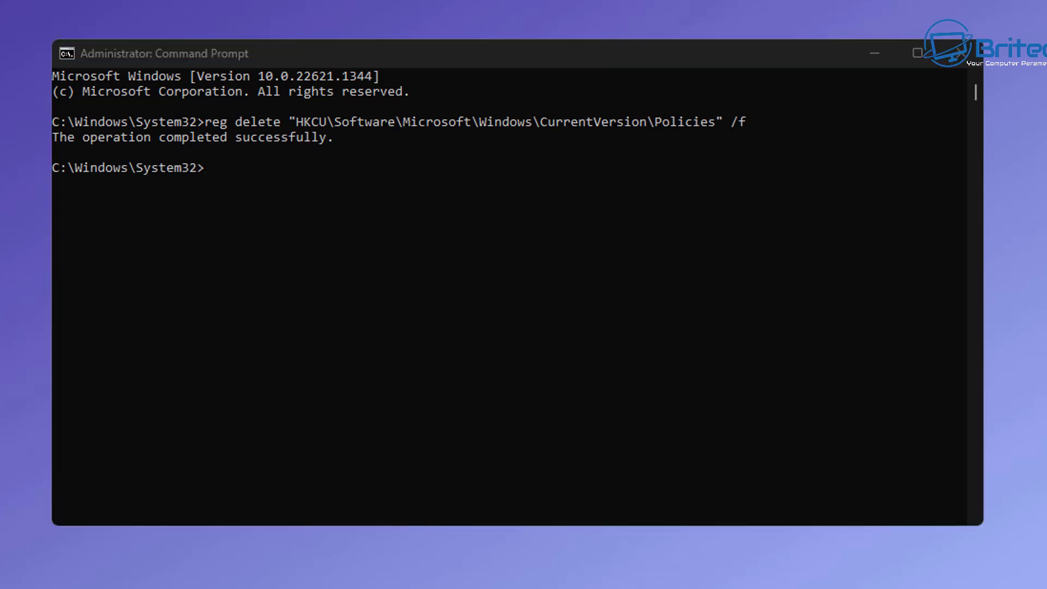
{"action": "left_click", "coordinate": [228, 267]}
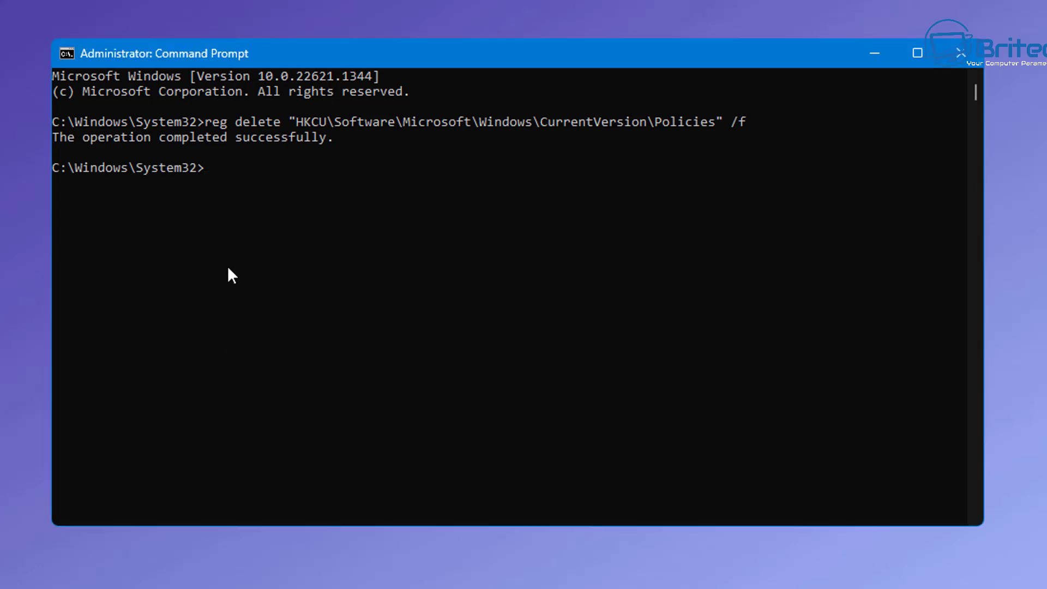
{"action": "right_click", "coordinate": [224, 251]}
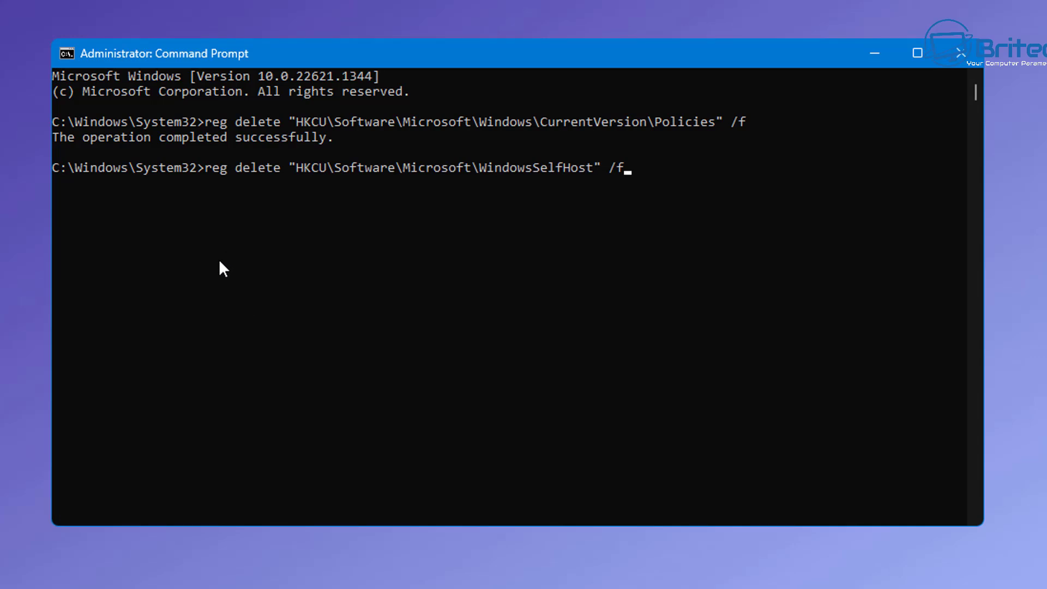
{"action": "key", "text": "Return"}
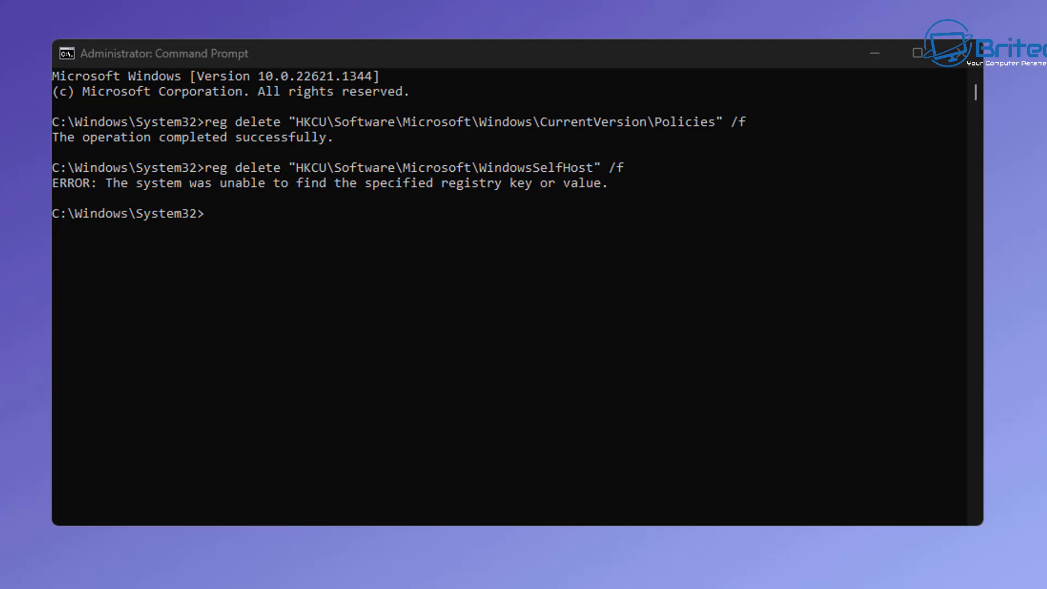
Delete HKCU\Software\Policies and HKLM\Software\Microsoft\Policies with pasted reg delete commands
{"action": "left_click", "coordinate": [161, 327]}
{"action": "right_click", "coordinate": [162, 328]}
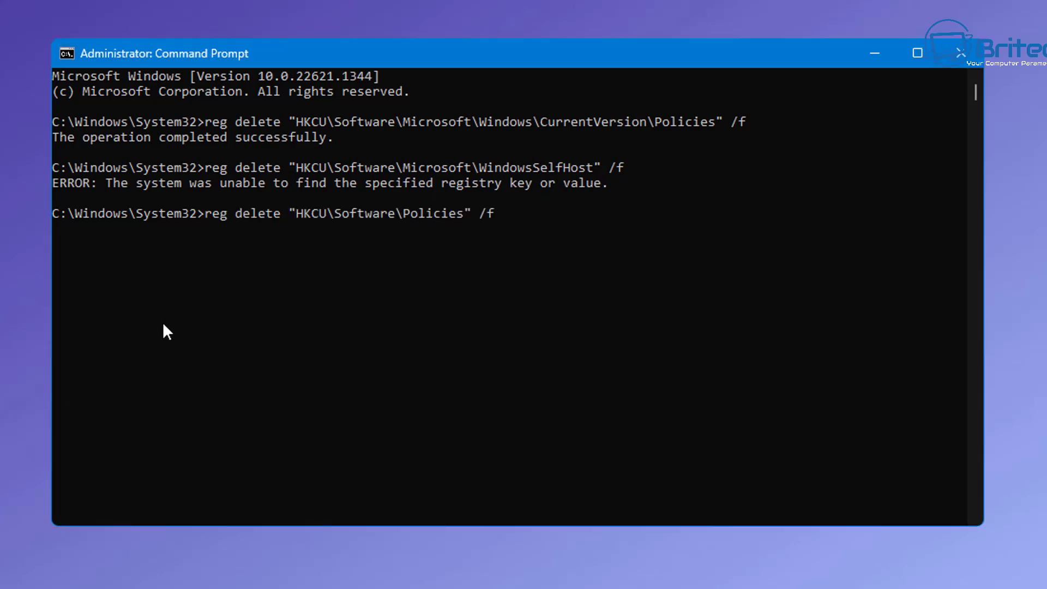
{"action": "key", "text": "Return"}
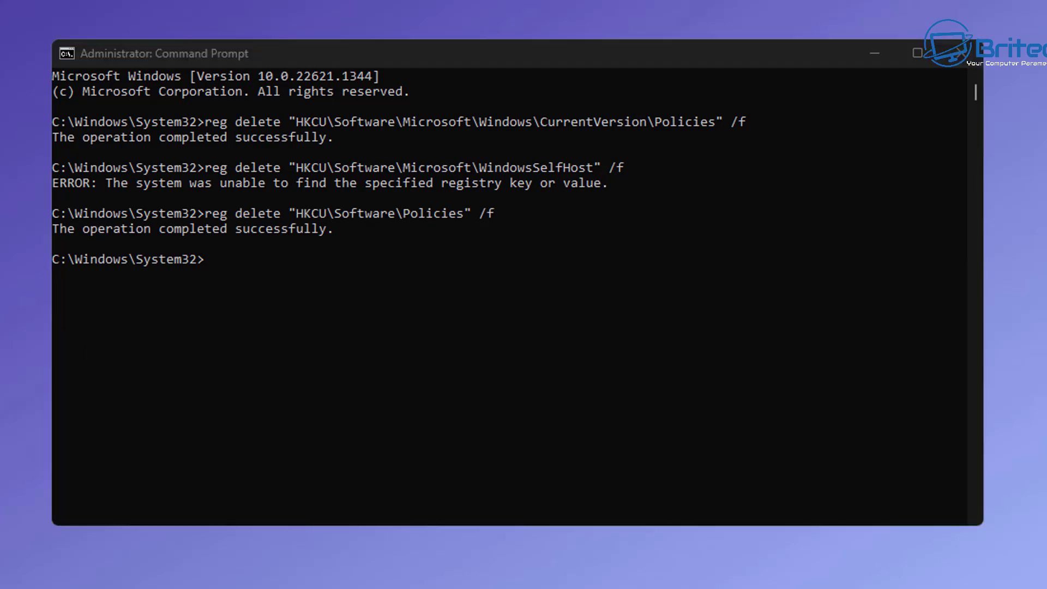
{"action": "left_click", "coordinate": [271, 332]}
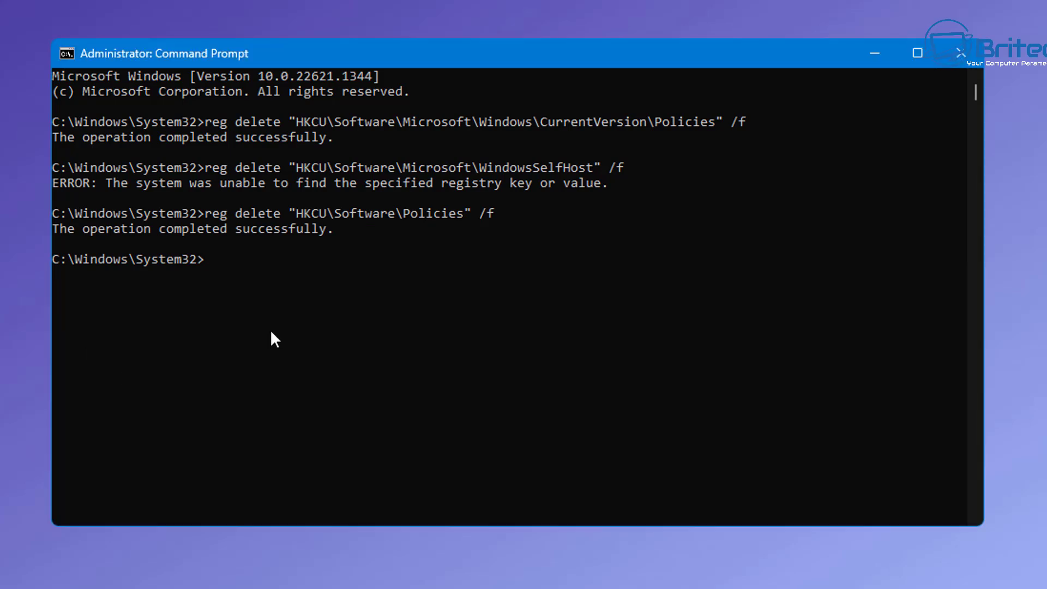
{"action": "right_click", "coordinate": [271, 333]}
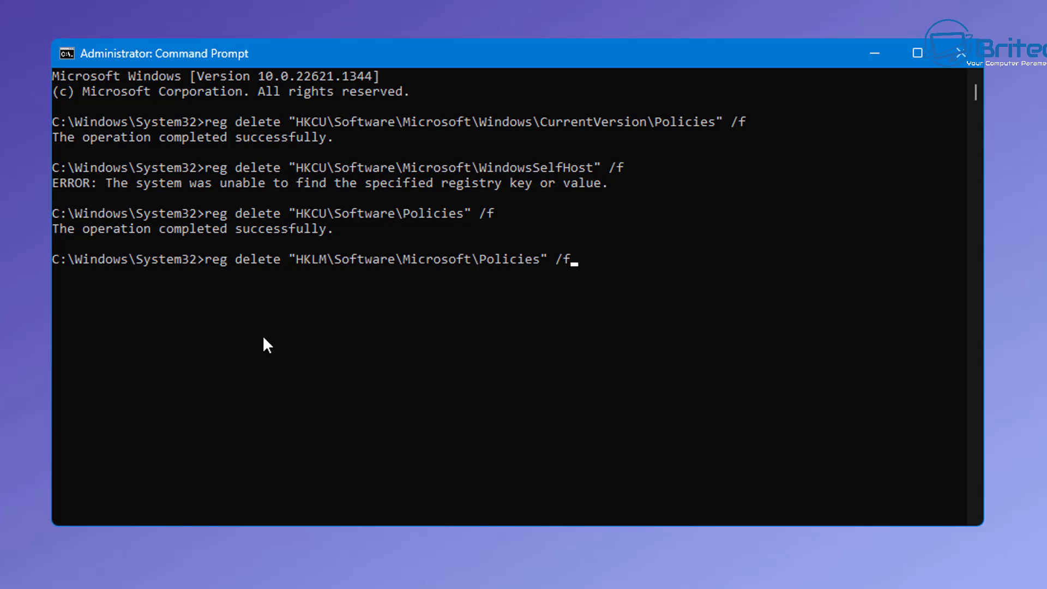
{"action": "key", "text": "Return"}
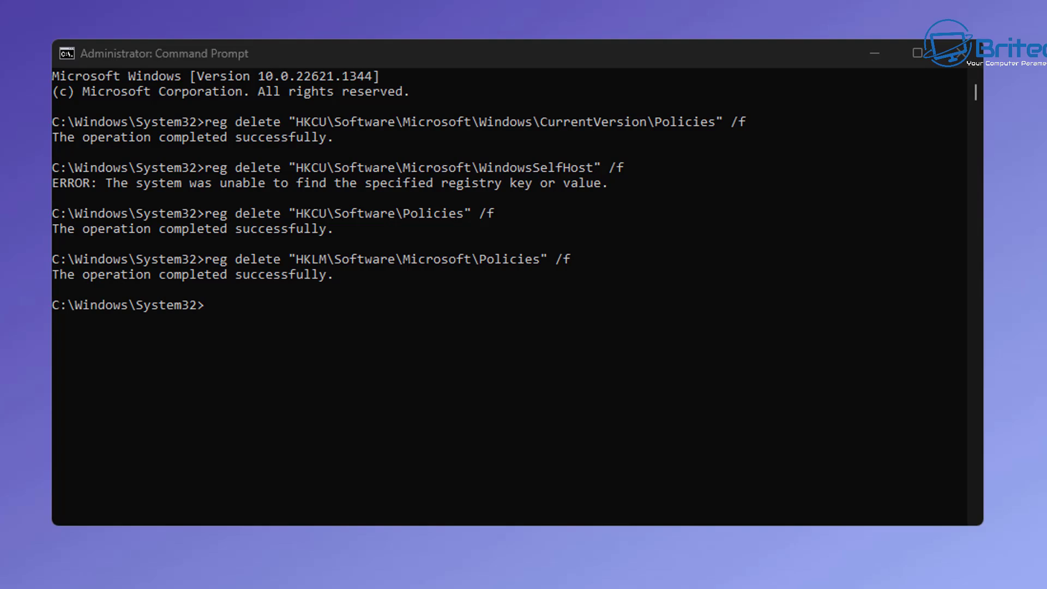
Delete HKLM CurrentVersion\Policies, WindowsUpdate, WindowsSelfHost and Software\Policies keys with reg delete
{"action": "left_click", "coordinate": [199, 379]}
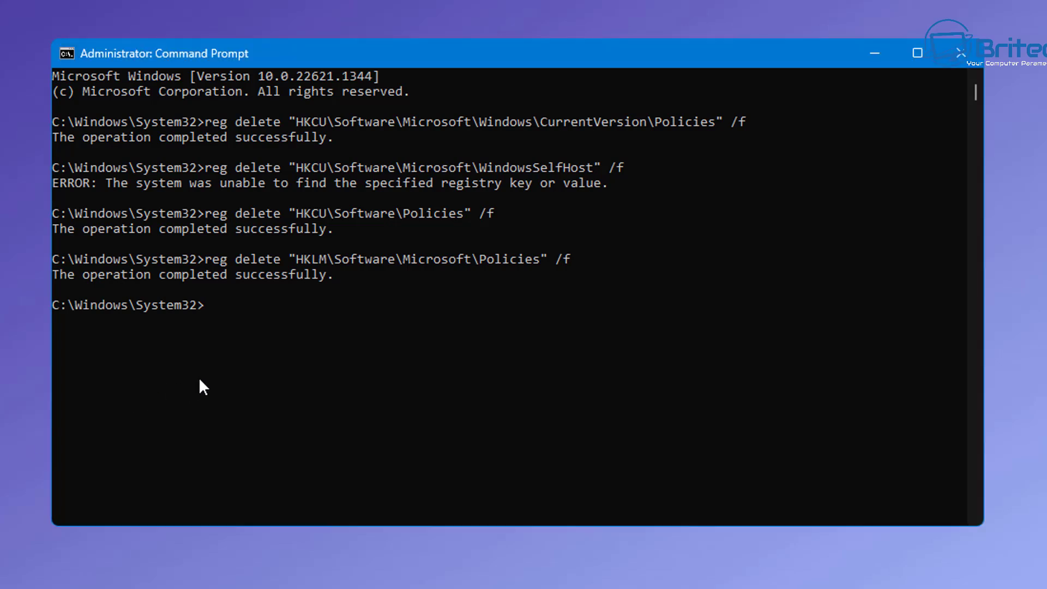
{"action": "right_click", "coordinate": [199, 378]}
{"action": "key", "text": "Return"}
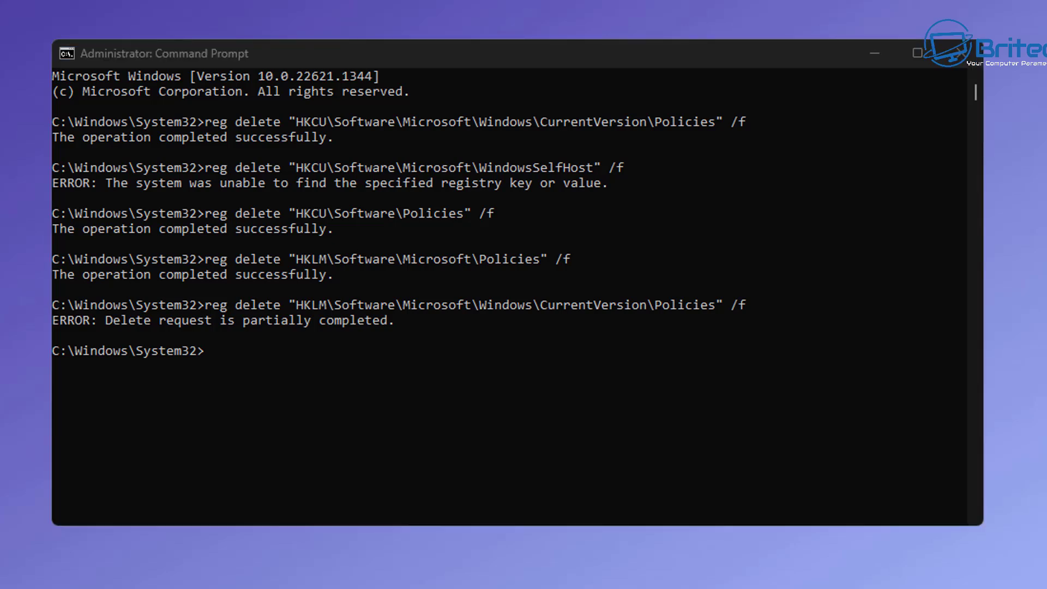
{"action": "left_click", "coordinate": [183, 410]}
{"action": "right_click", "coordinate": [183, 410]}
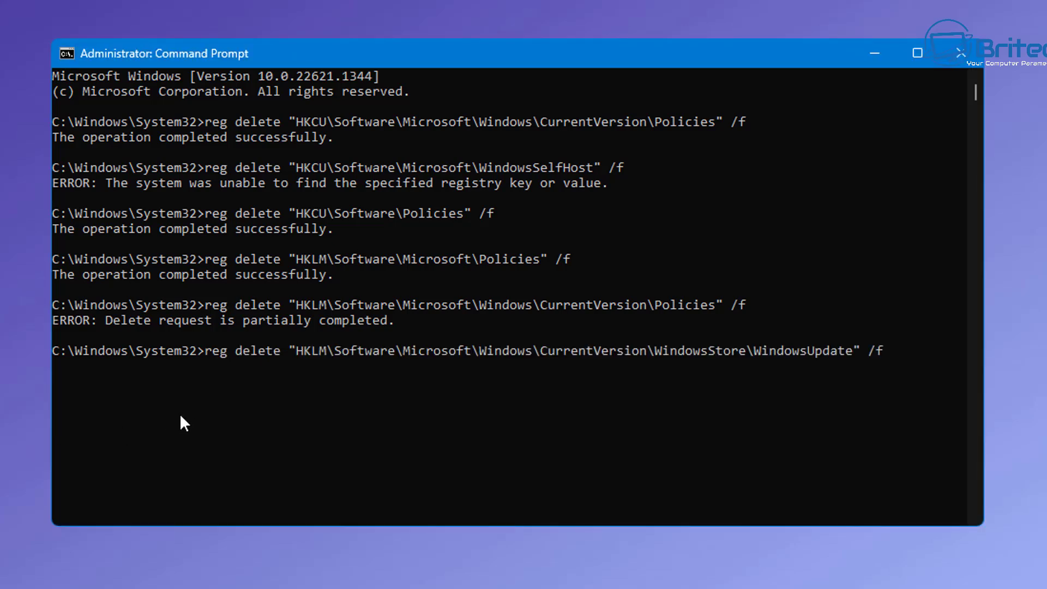
{"action": "key", "text": "Return"}
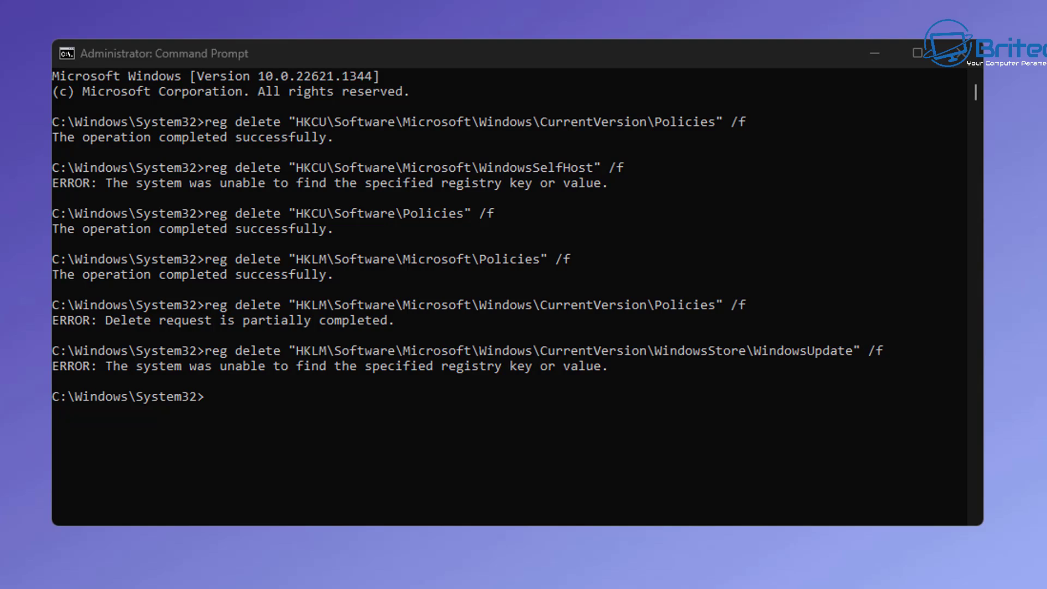
{"action": "left_click", "coordinate": [215, 431]}
{"action": "right_click", "coordinate": [215, 430]}
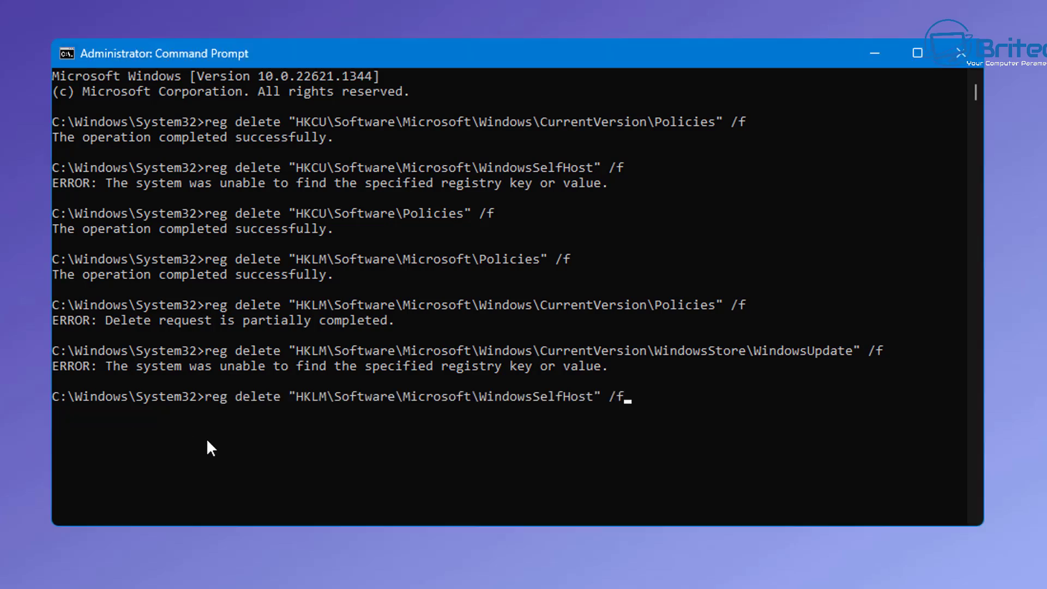
{"action": "key", "text": "Return"}
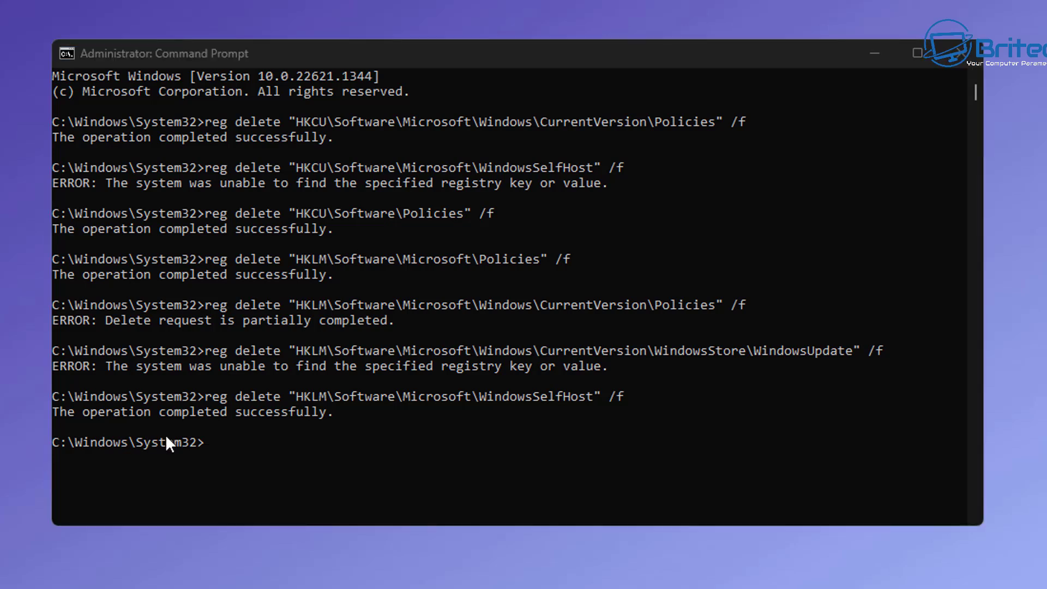
{"action": "left_click", "coordinate": [242, 463]}
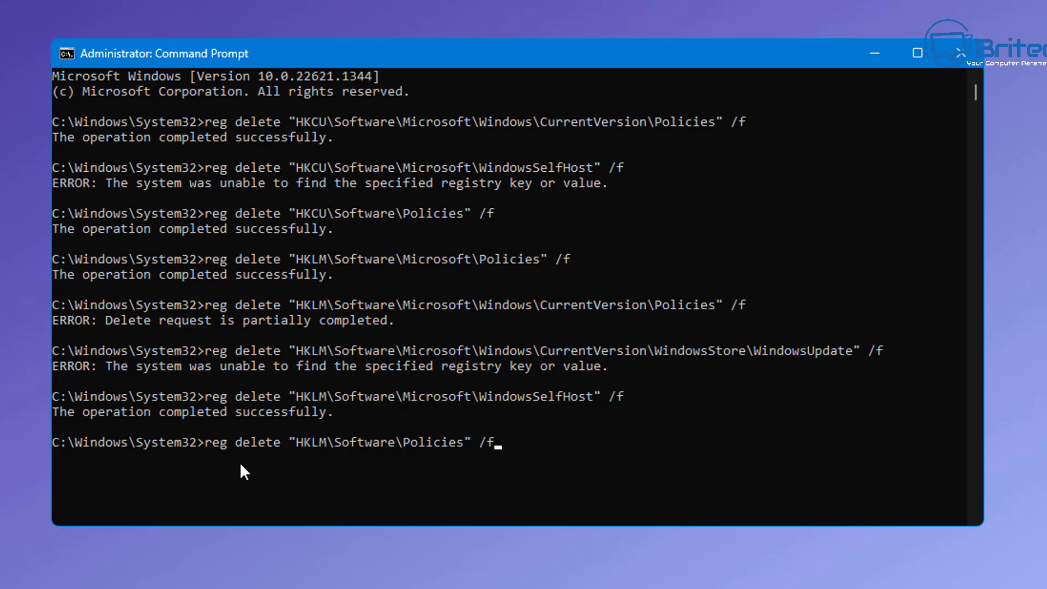
{"action": "key", "text": "Return"}
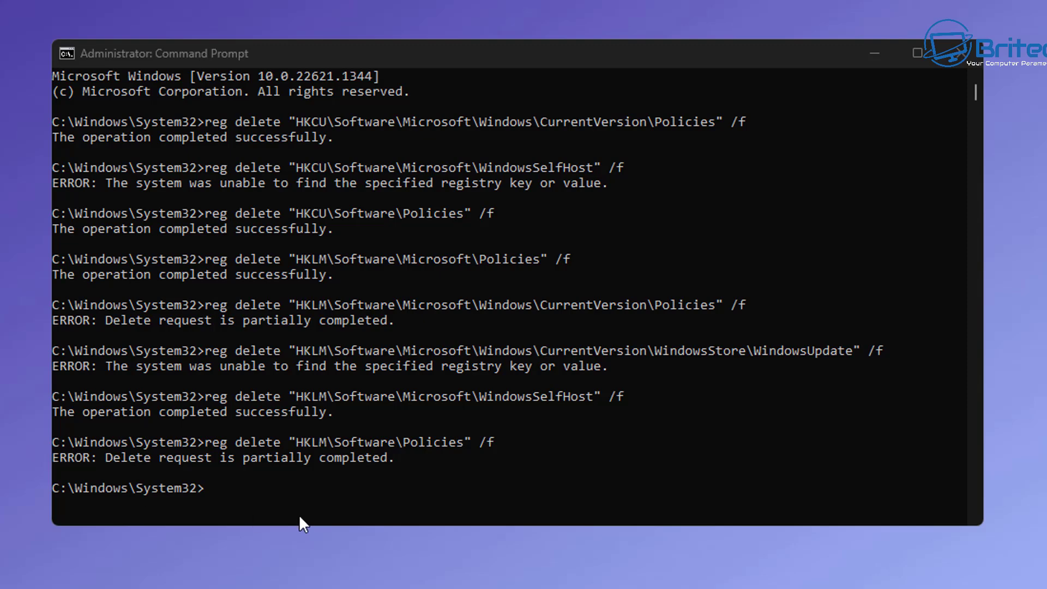
Delete the WOW6432Node Microsoft\Policies, CurrentVersion\Policies and WindowsUpdate keys, then check the output
{"action": "right_click", "coordinate": [276, 504]}
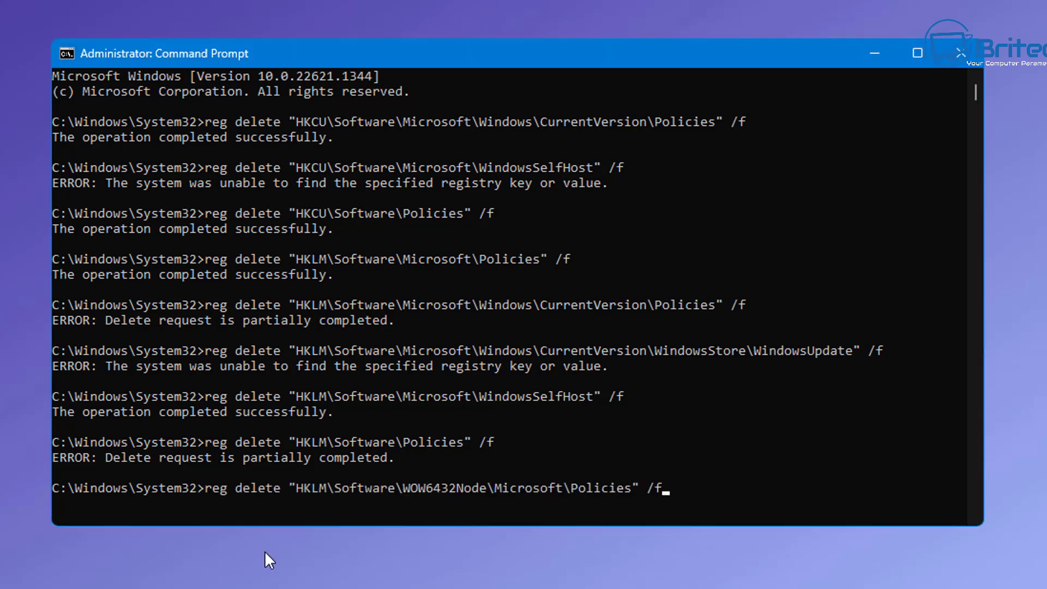
{"action": "key", "text": "Return"}
{"action": "scroll", "coordinate": [545, 431], "scroll_direction": "down", "scroll_amount": 2}
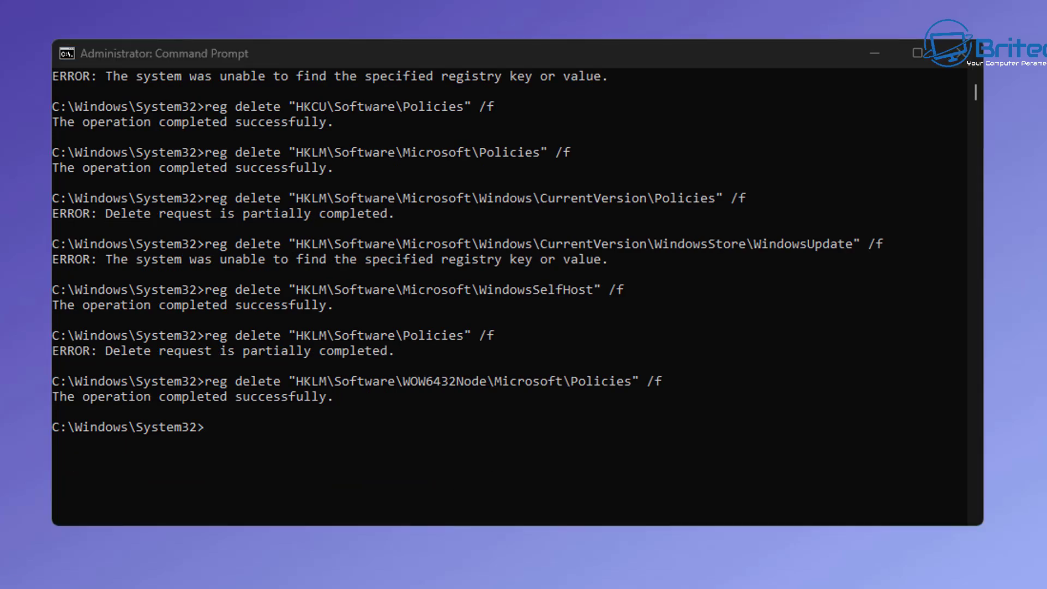
{"action": "left_click", "coordinate": [219, 454]}
{"action": "right_click", "coordinate": [234, 458]}
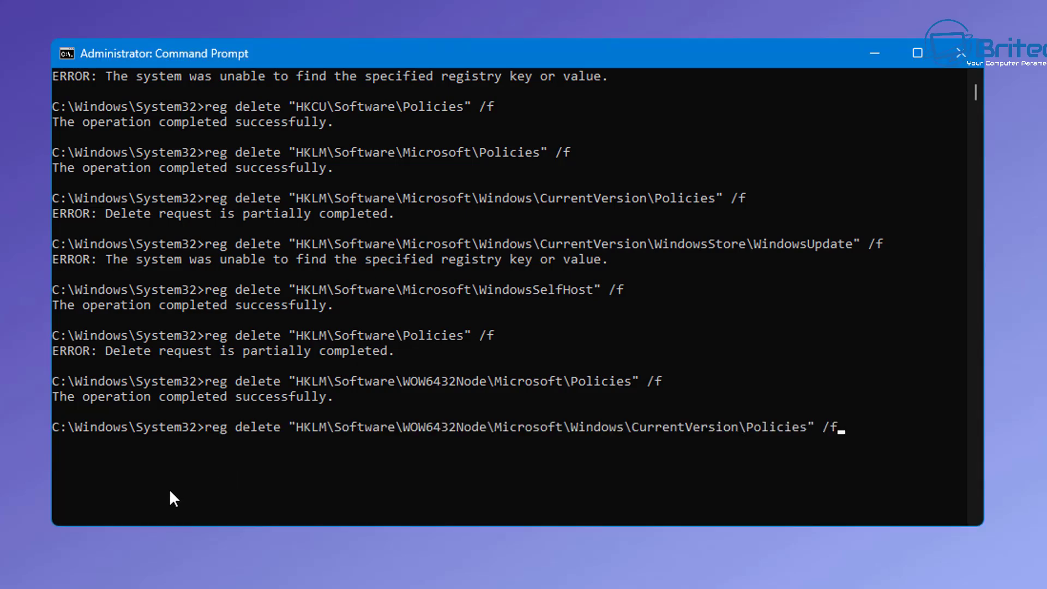
{"action": "key", "text": "Return"}
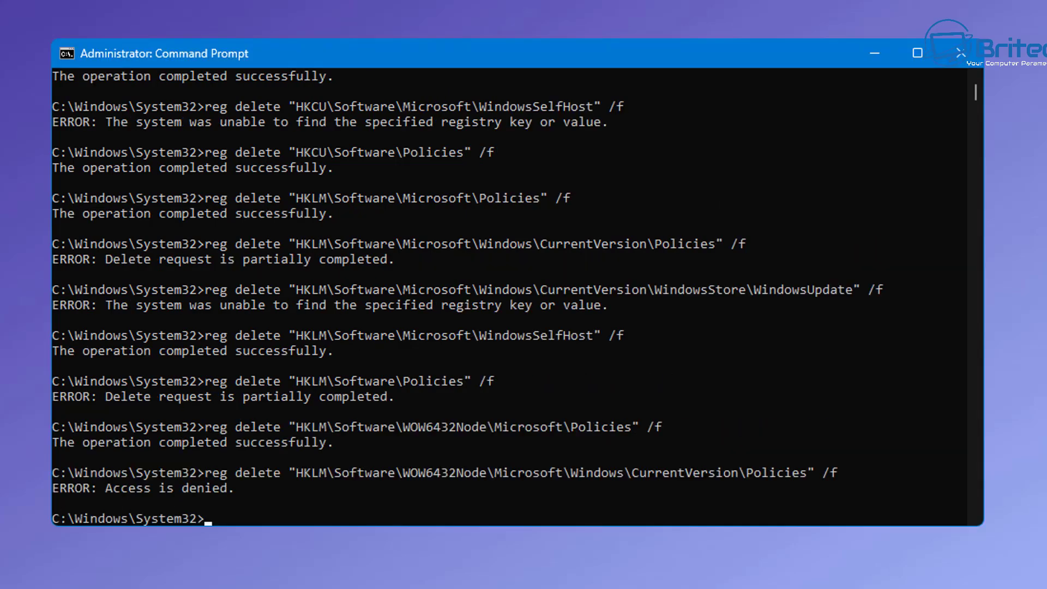
{"action": "scroll", "coordinate": [271, 463], "scroll_direction": "down", "scroll_amount": 2}
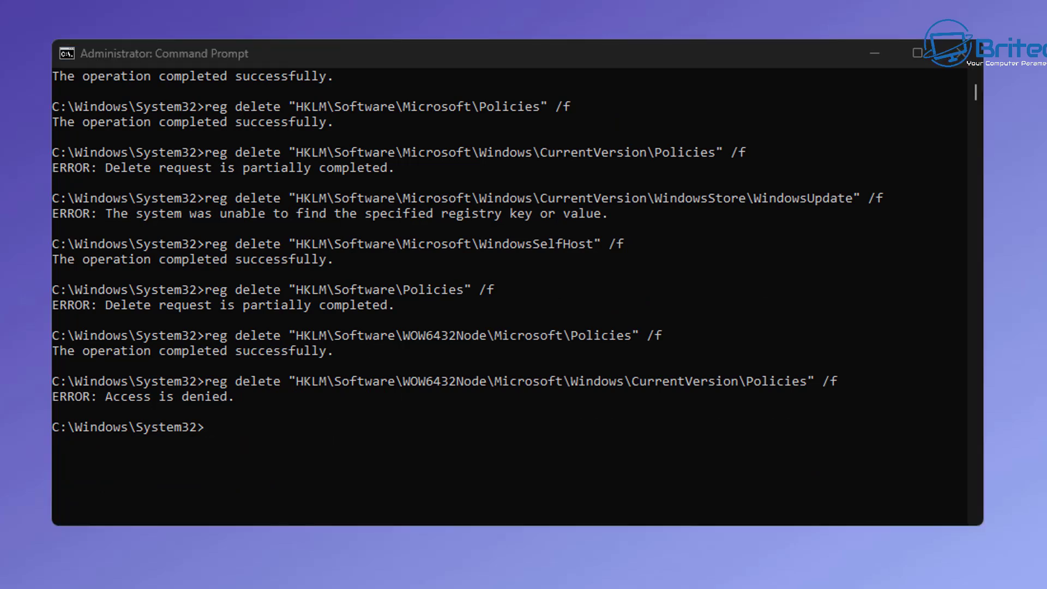
{"action": "left_click", "coordinate": [203, 463]}
{"action": "right_click", "coordinate": [203, 463]}
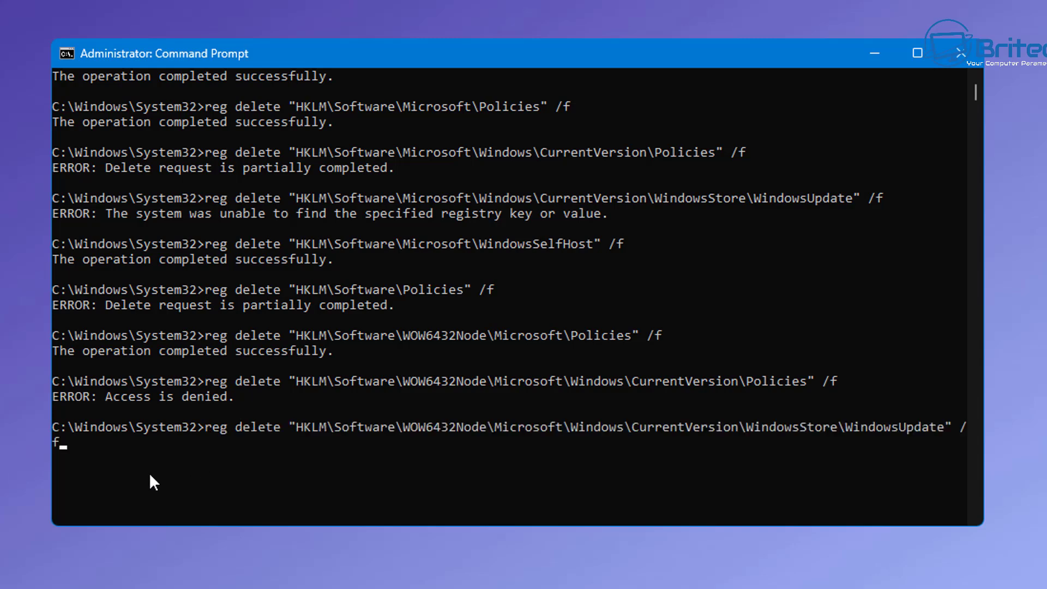
{"action": "key", "text": "Return"}
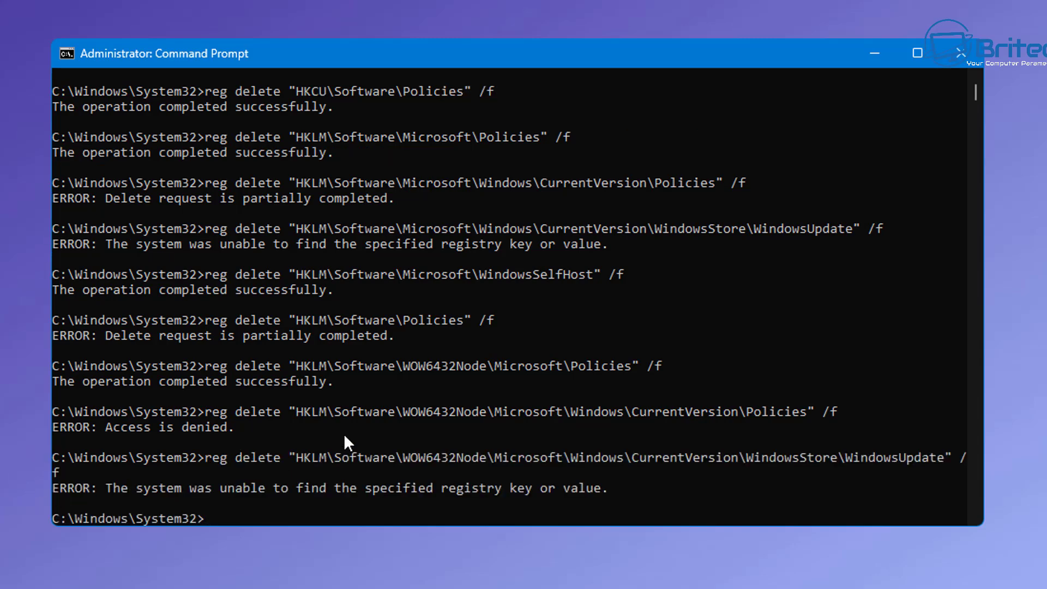
{"action": "scroll", "coordinate": [344, 436], "scroll_direction": "down", "scroll_amount": 2}
{"action": "scroll", "coordinate": [344, 439], "scroll_direction": "down", "scroll_amount": 1}
{"action": "scroll", "coordinate": [343, 440], "scroll_direction": "up", "scroll_amount": 6}
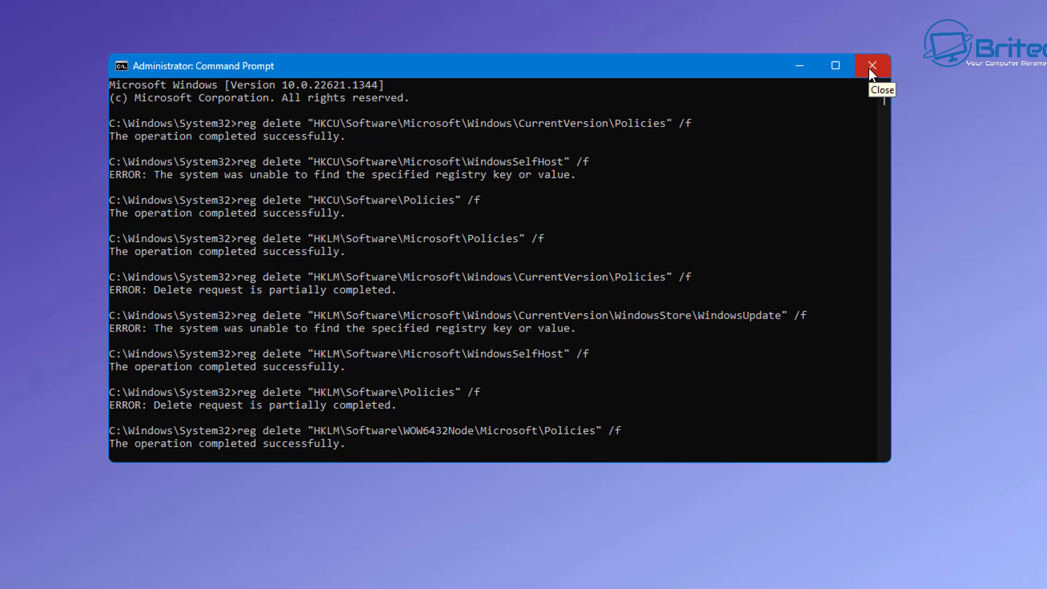
Close Command Prompt, reset Edge settings to their default values, and close Edge
{"action": "left_click", "coordinate": [958, 56]}
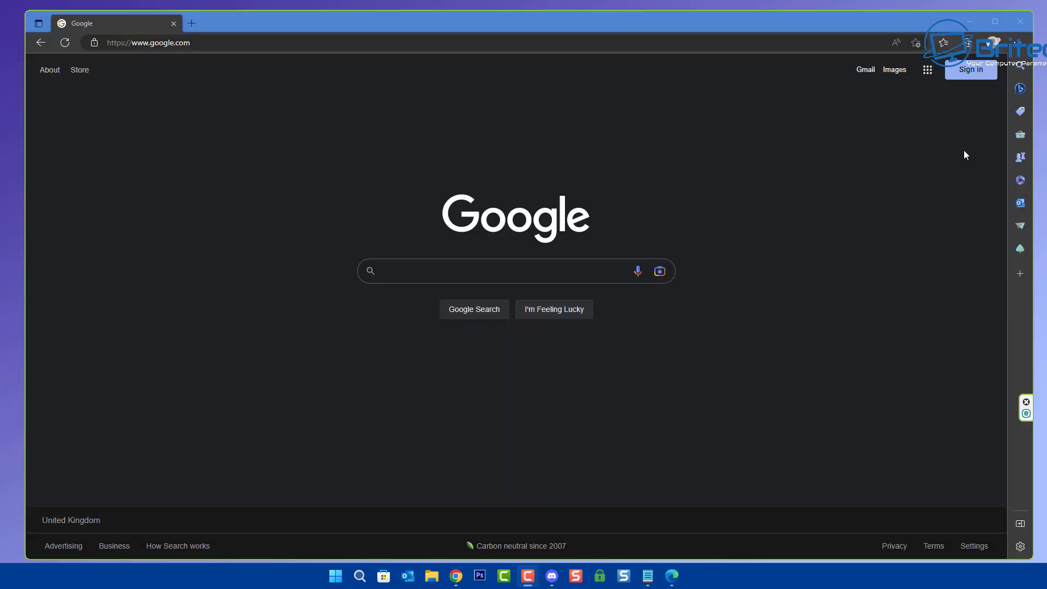
{"action": "left_click", "coordinate": [1018, 43]}
{"action": "left_click", "coordinate": [892, 442]}
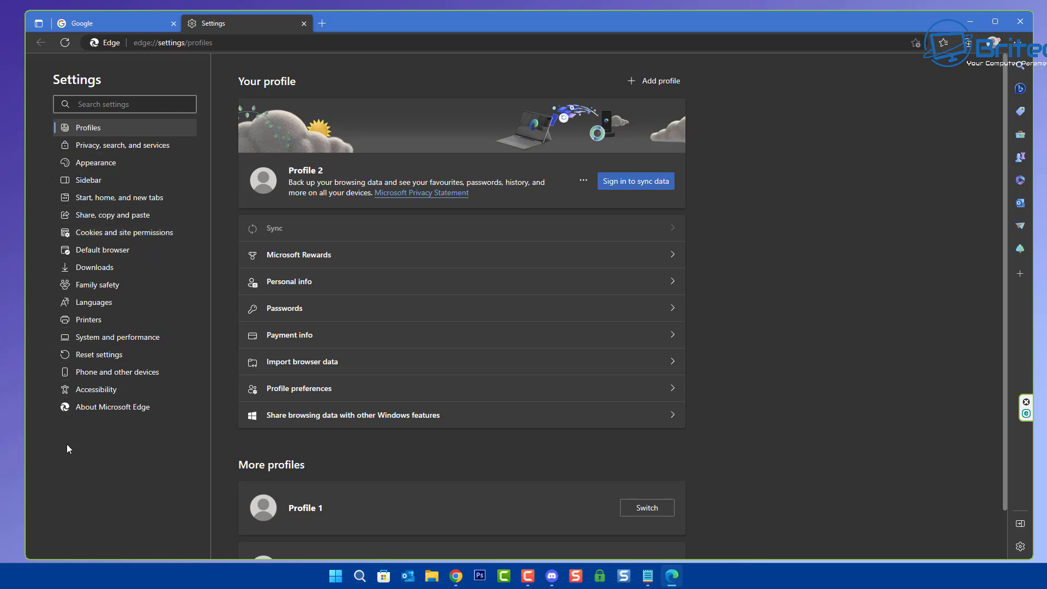
{"action": "left_click", "coordinate": [98, 360]}
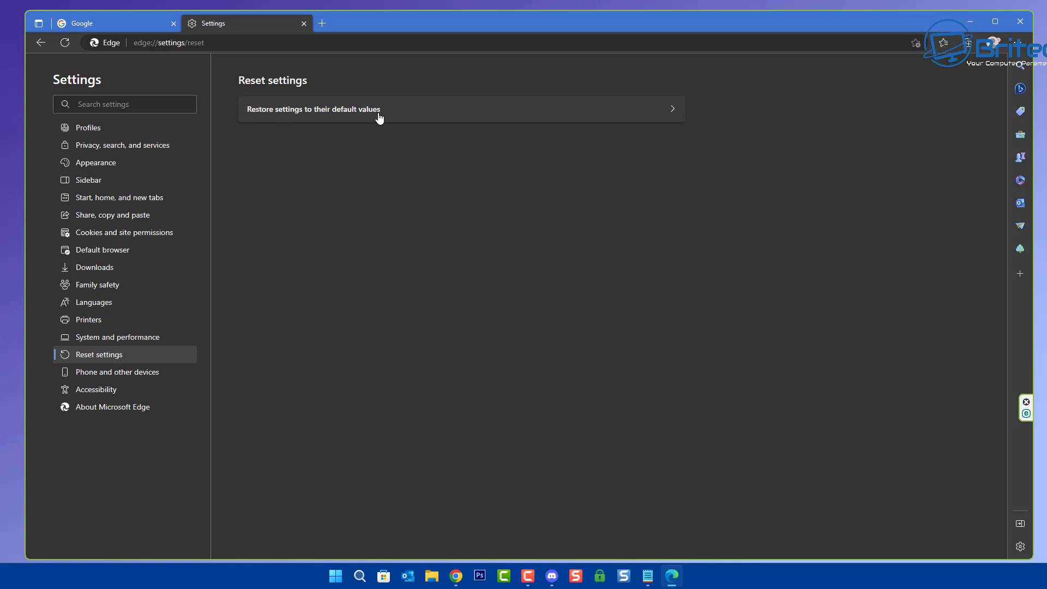
{"action": "left_click", "coordinate": [413, 115]}
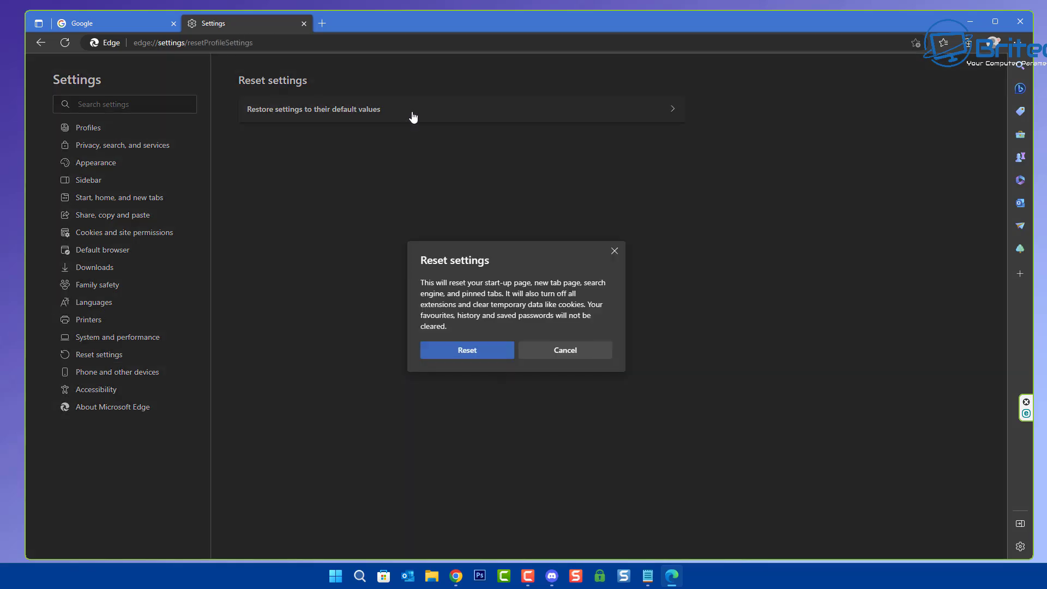
{"action": "left_click", "coordinate": [462, 360]}
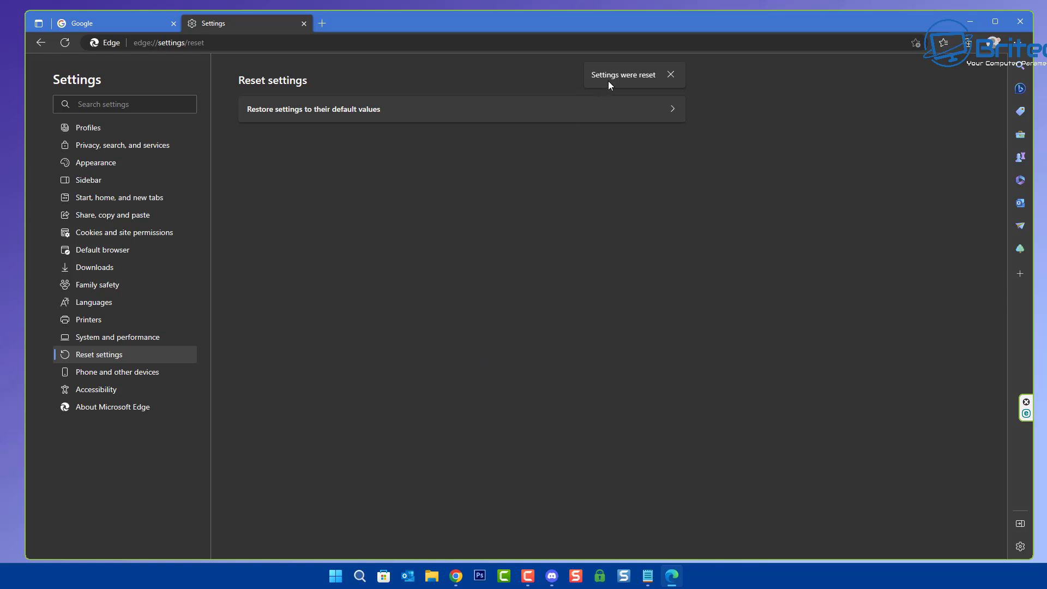
{"action": "left_click", "coordinate": [1018, 23]}
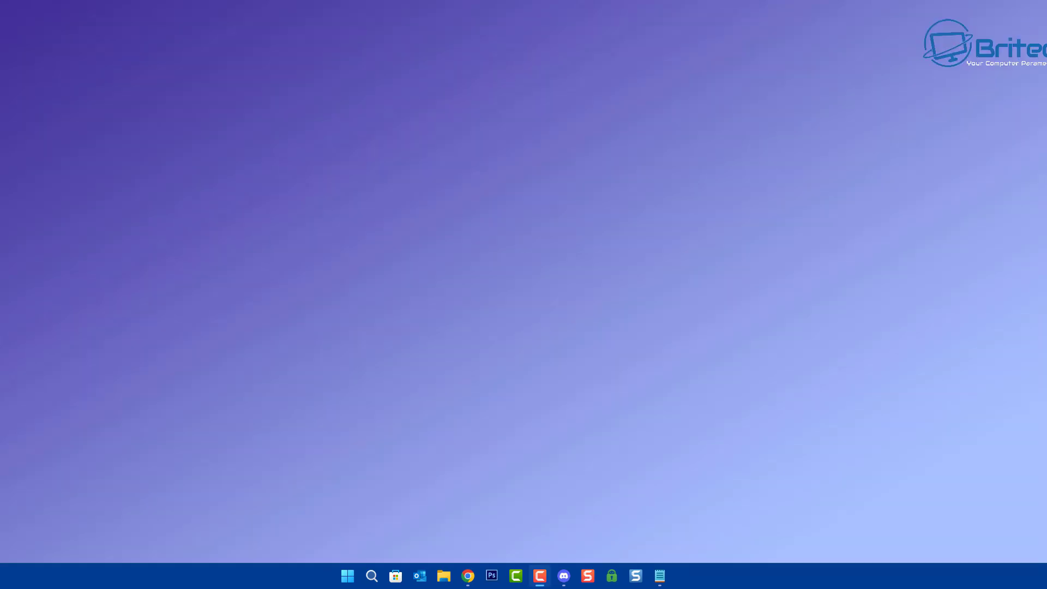
Relaunch Edge from Start and open edge://extensions via Manage extensions
{"action": "left_click", "coordinate": [348, 576]}
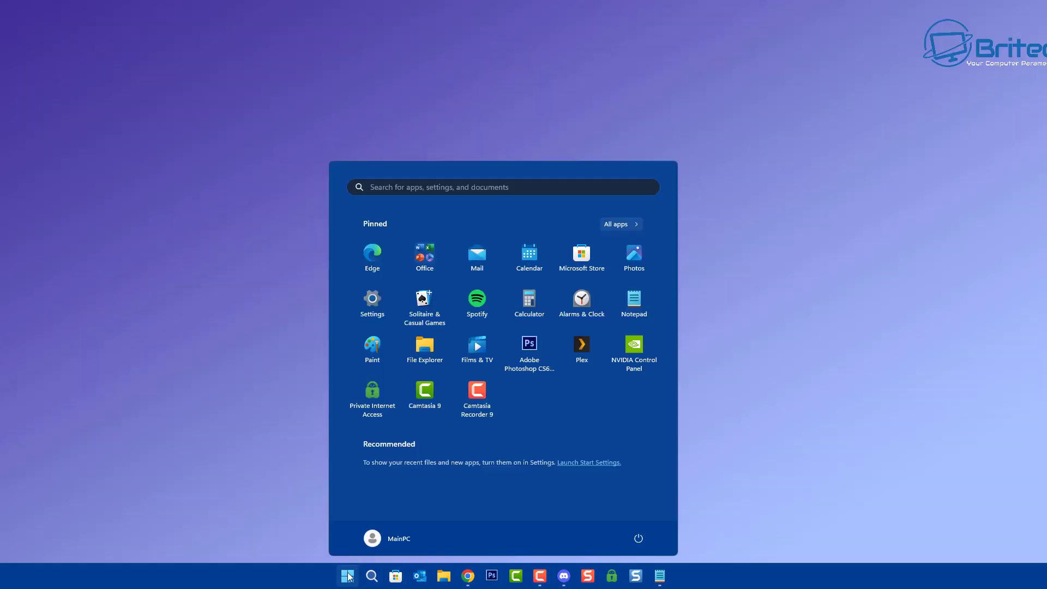
{"action": "left_click", "coordinate": [368, 268]}
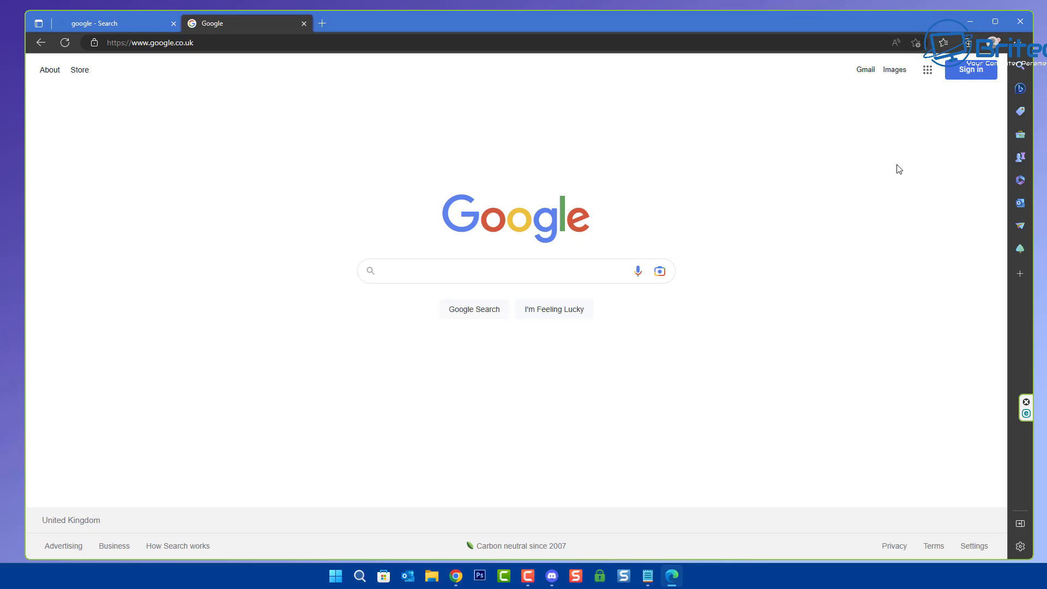
{"action": "left_click", "coordinate": [1021, 46]}
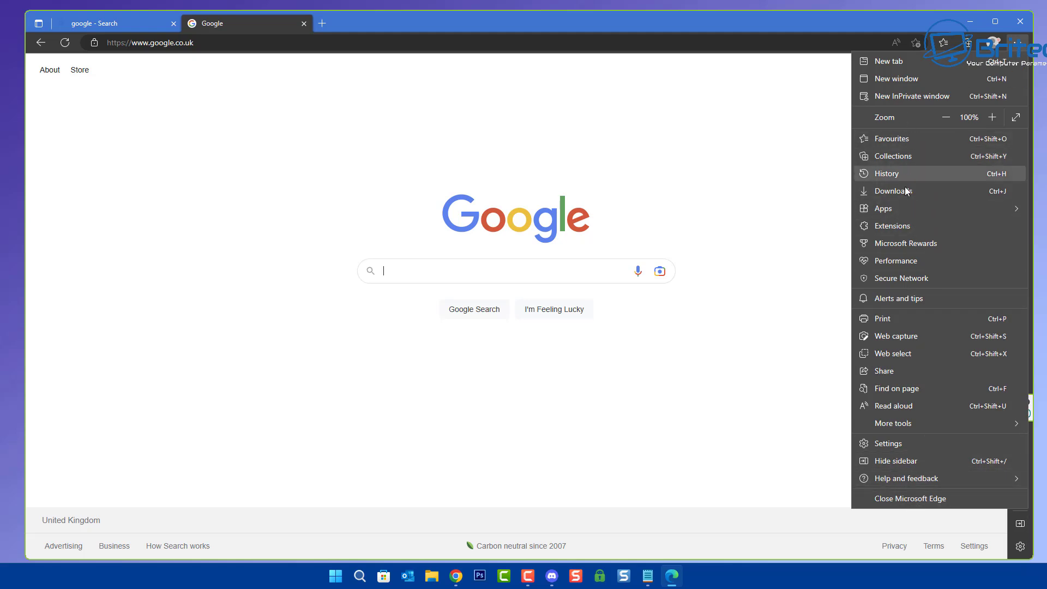
{"action": "left_click", "coordinate": [901, 226]}
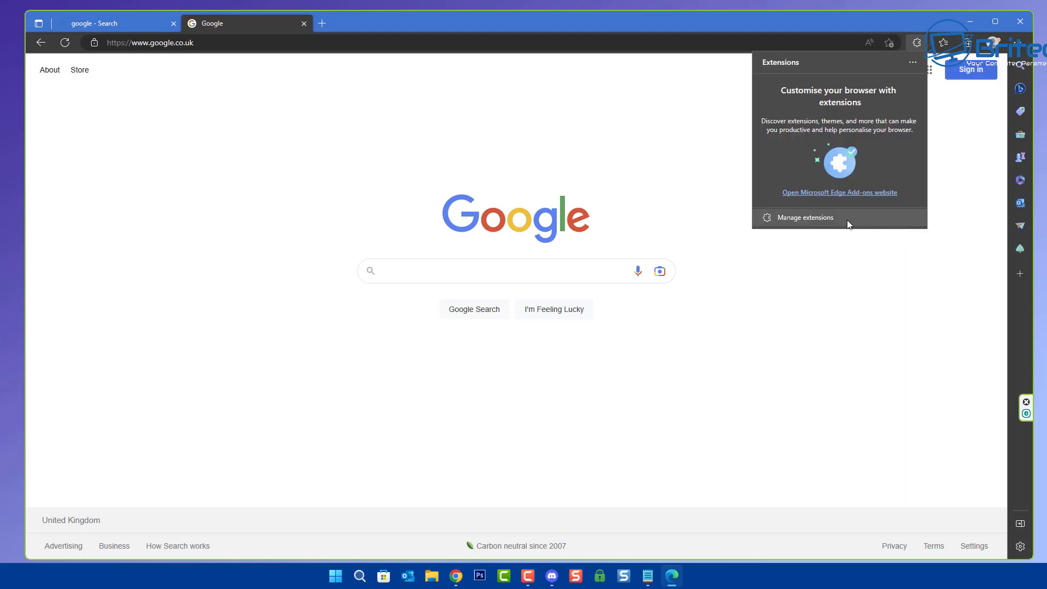
{"action": "left_click", "coordinate": [797, 218]}
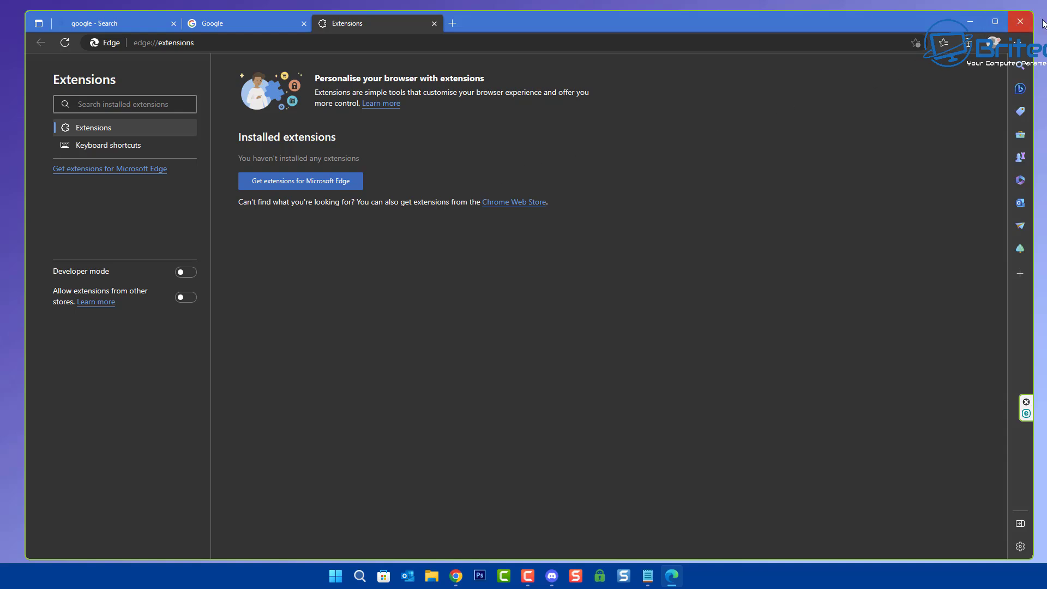
Close the Edge window to return to the empty desktop
{"action": "left_click", "coordinate": [1028, 27]}
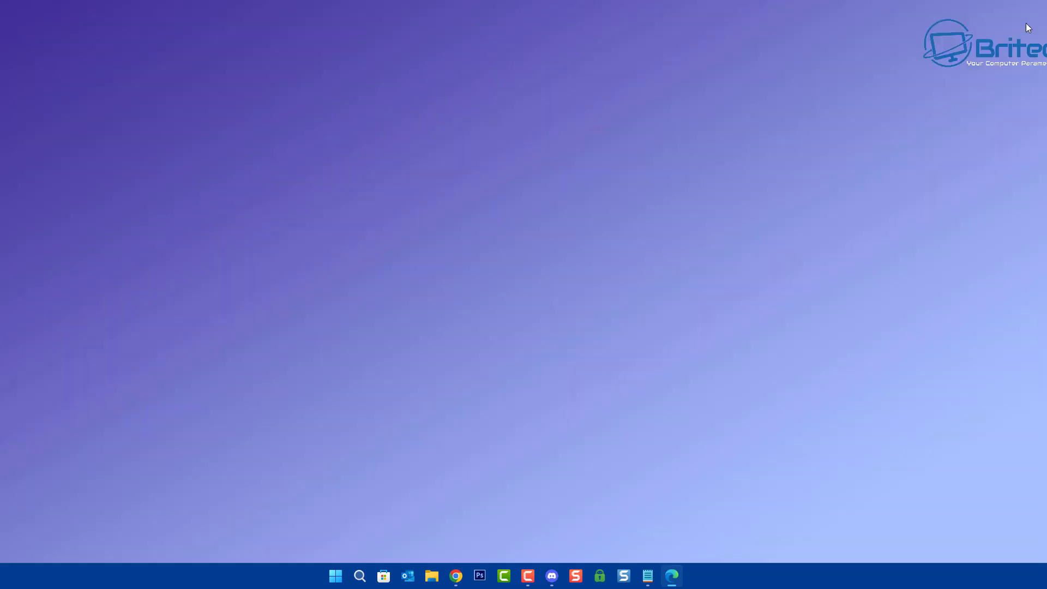